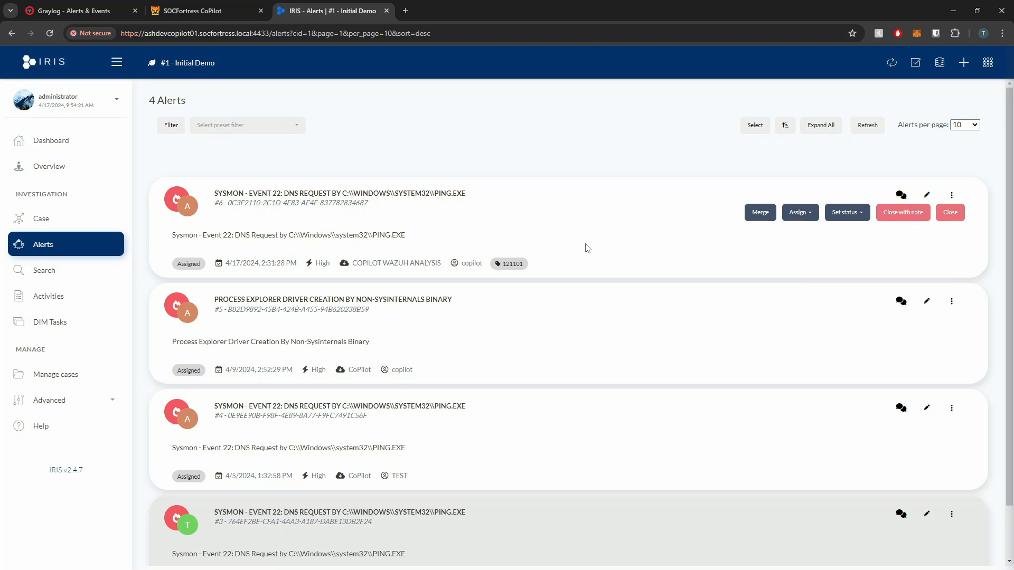
Step: Switch from Graylog's alerts page to Notepad and write the flow note "1. Graylog - ALERT -> COpilot"
left_click(74, 11)
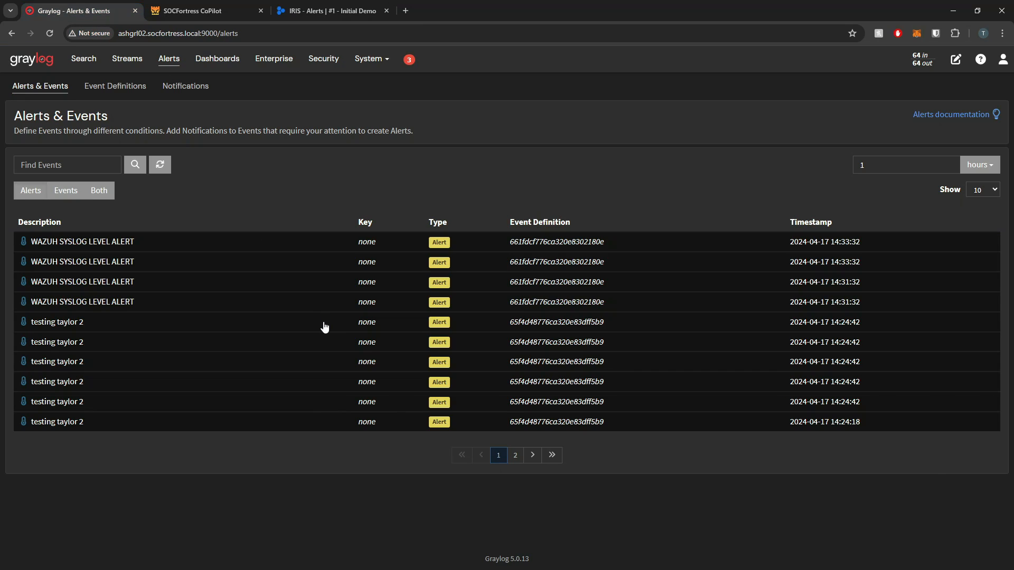
key("alt+Tab")
type("1. Graylog")
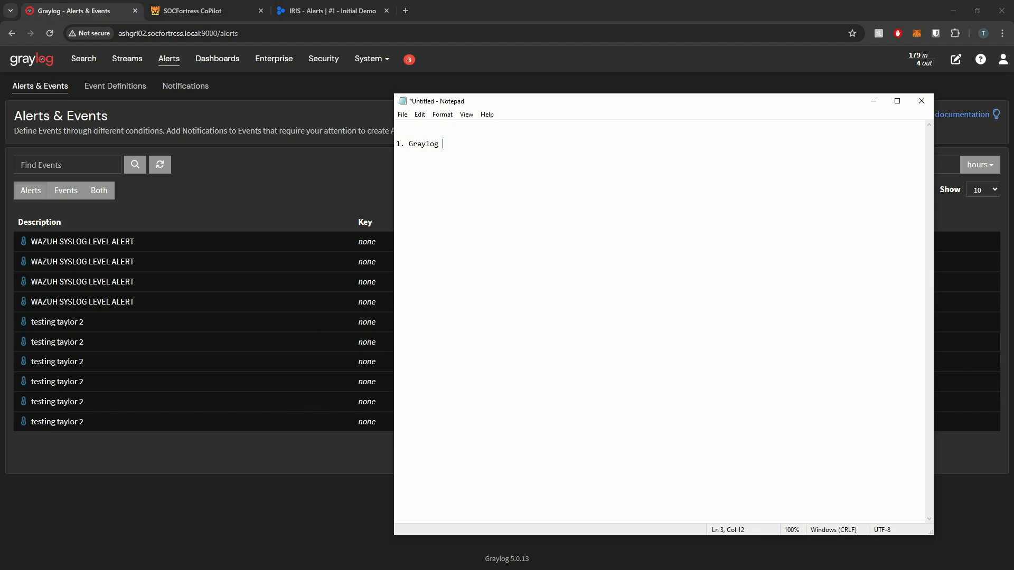
type(" - ALERT -> COpilot")
Step: Look over the alert list in IRIS and return to the Graylog alerts page
left_click(328, 10)
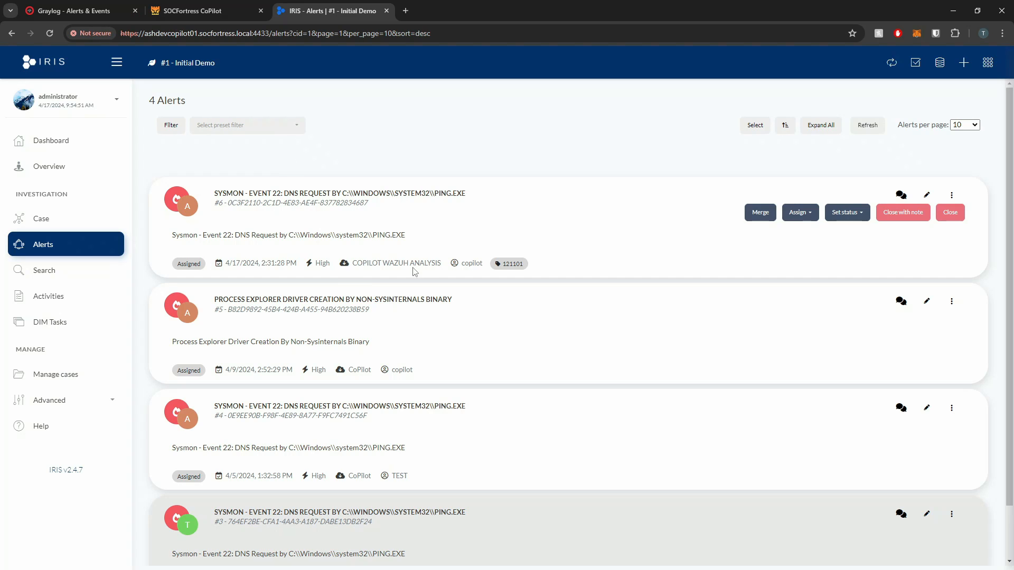
scroll(413, 277, "down", 1)
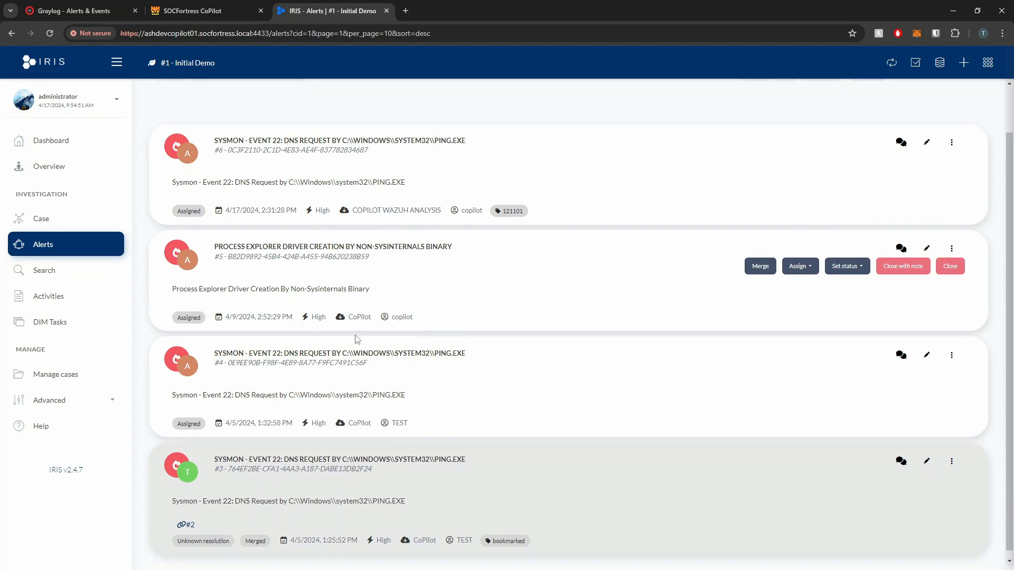
left_click(74, 6)
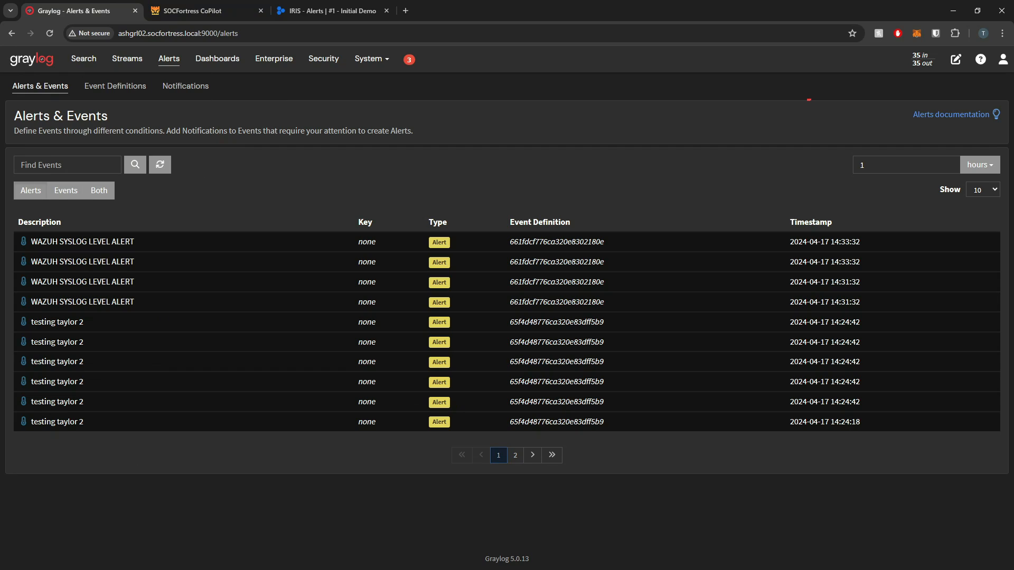
Step: Switch to the CoPilot server terminal, open docker-compose.yml in nano, and highlight the commented-out backend ports lines
key("alt+Tab")
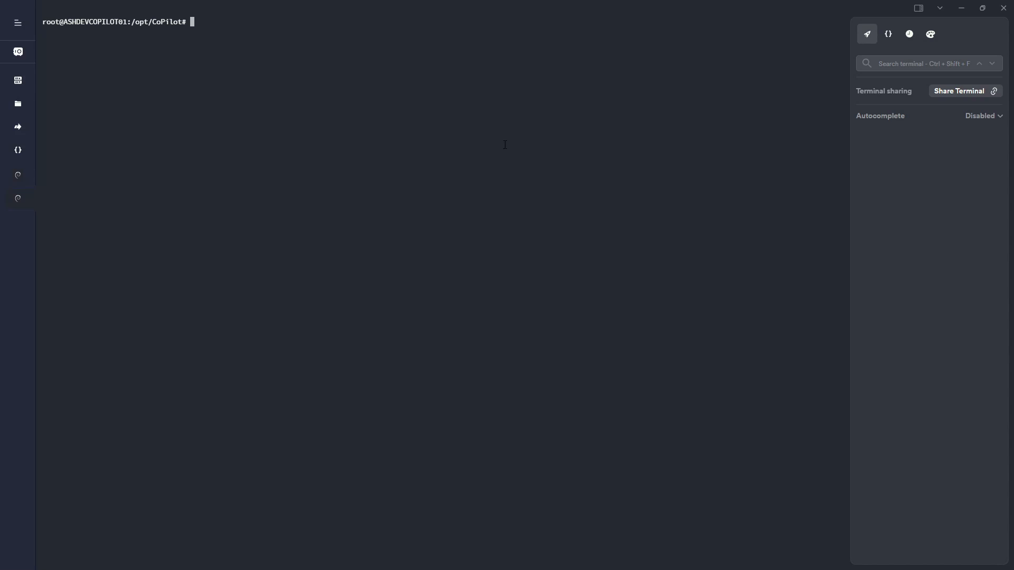
type("nano dock")
key("Tab")
key("Return")
left_click_drag(77, 79, 164, 95)
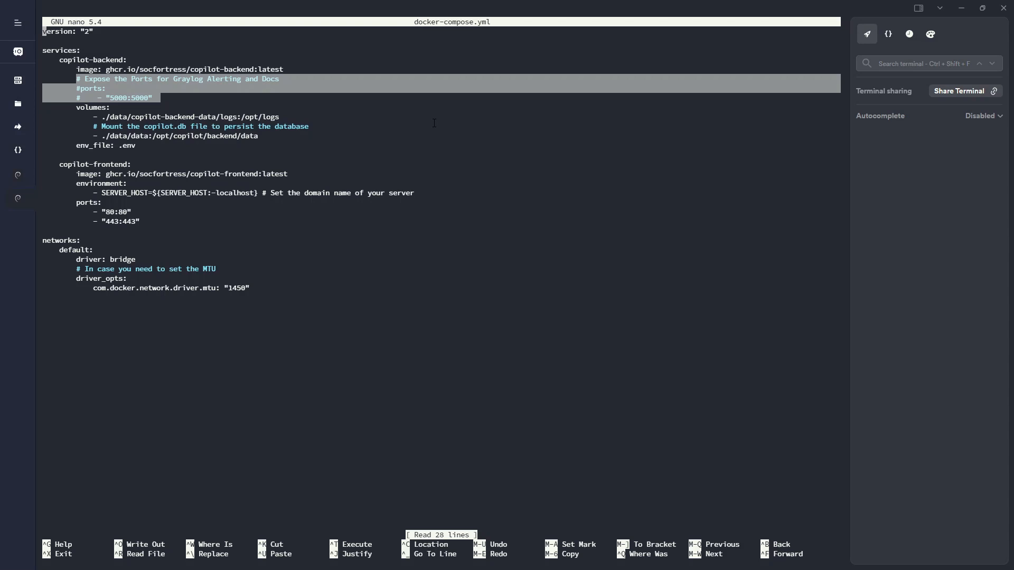
Step: Uncomment the copilot-backend ports section in docker-compose.yml so that "5000:5000" is exposed
key("Down")
key("Down")
key("Down")
key("Down")
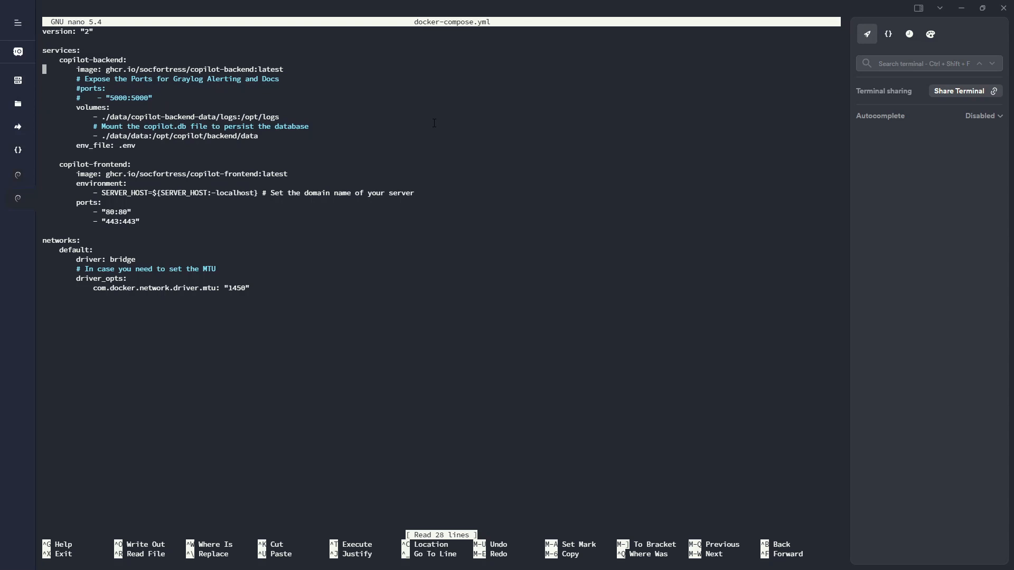
key("Right")
key("Right")
key("Right")
key("Right")
key("Right")
key("Right")
key("Down")
key("Down")
key("Right")
key("Right")
key("Down")
key("Delete")
key("Up")
key("Delete")
key("Down")
key("Right")
key("Right")
Step: Save docker-compose.yml under its existing name and exit nano
key("ctrl+x")
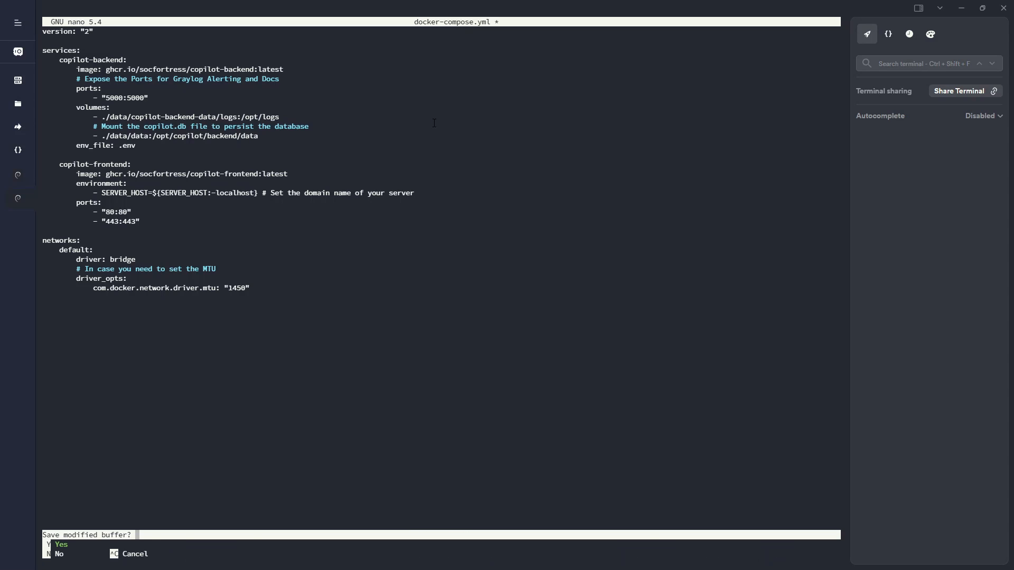
key("y")
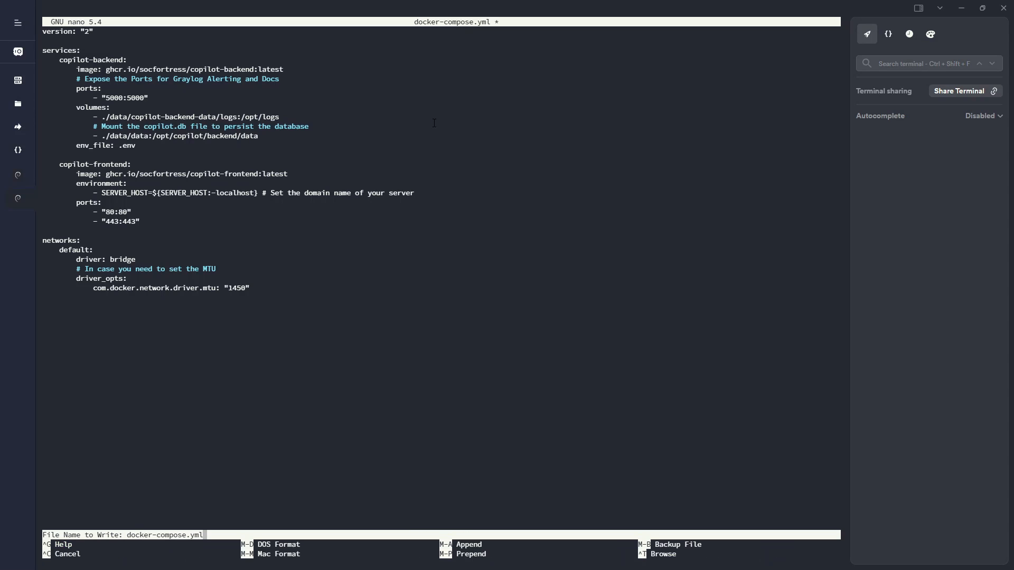
key("Return")
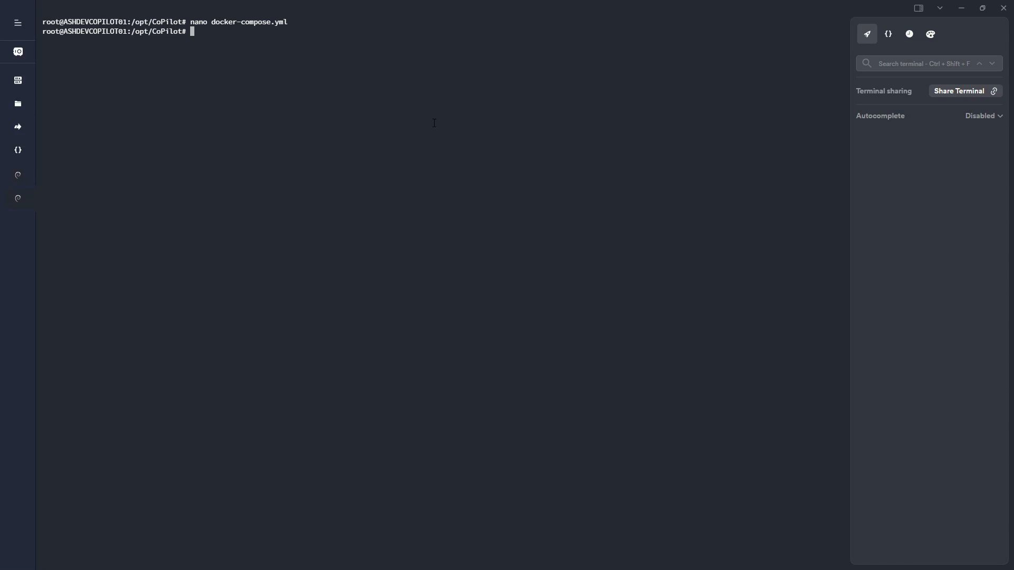
Step: Open .env in nano, examine the ALERT_FORWARDING_IP setting, and exit the editor
type("nano .env")
key("Return")
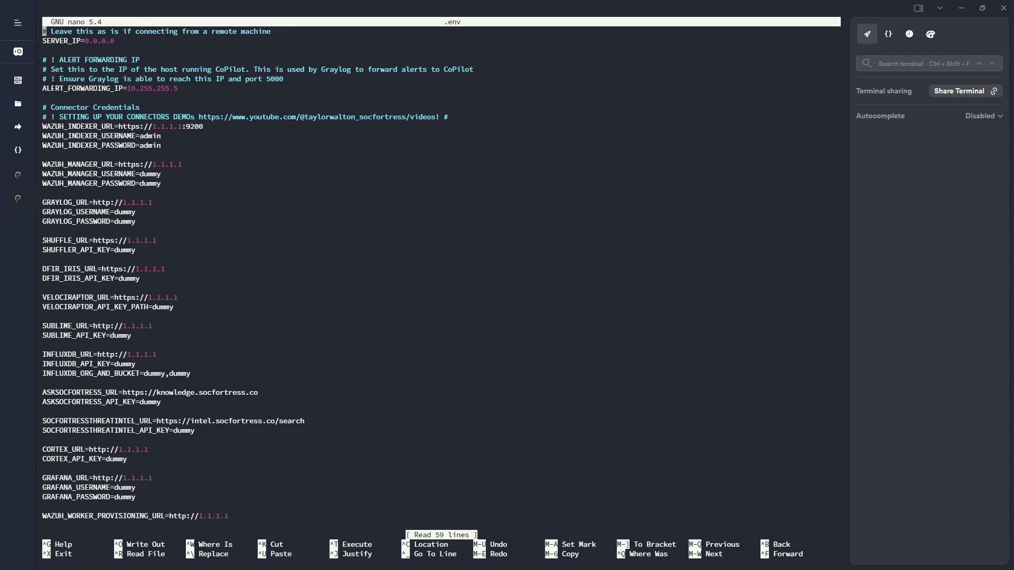
left_click_drag(46, 88, 179, 88)
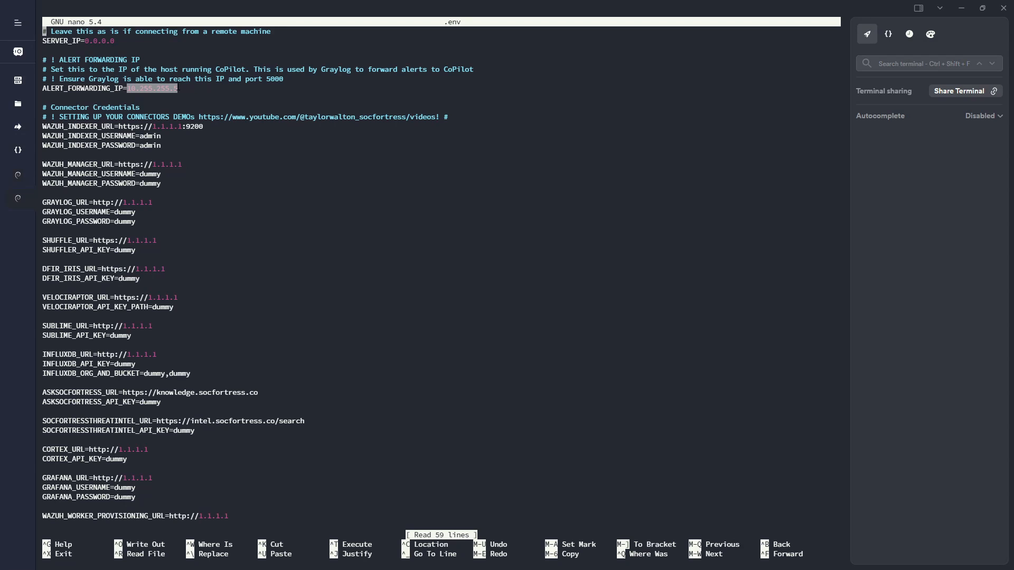
left_click(224, 96)
left_click_drag(181, 88, 128, 88)
key("ctrl+x")
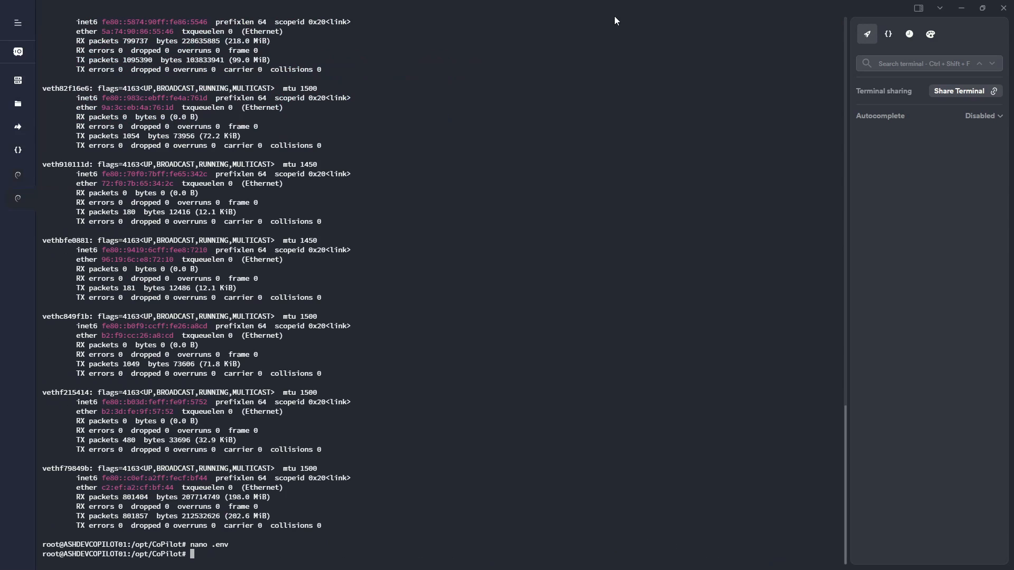
Step: Start the CoPilot containers in detached mode with docker compose up -d
type("docker compsoe")
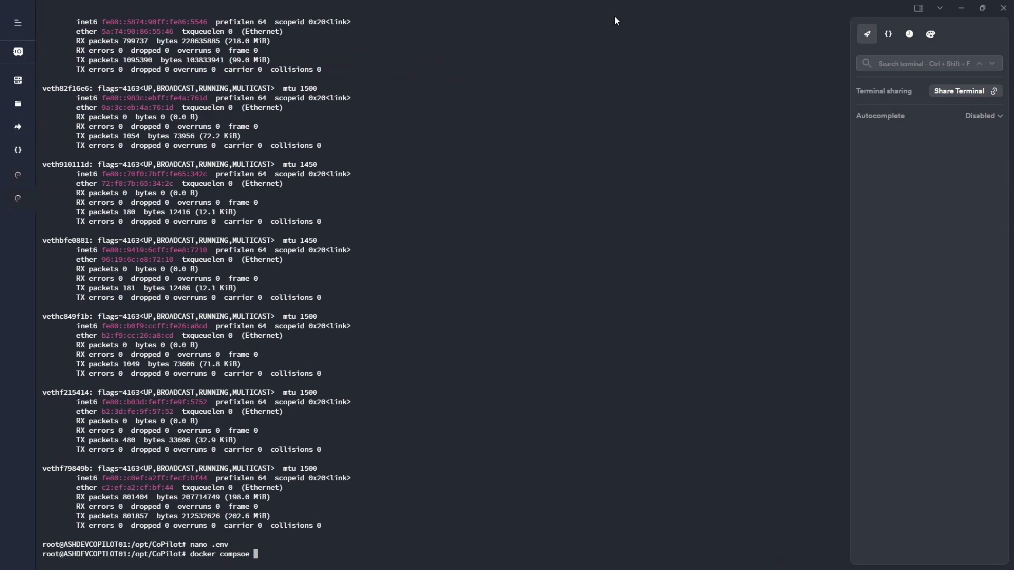
key("BackSpace")
key("BackSpace")
key("BackSpace")
type("ose up -d")
key("Return")
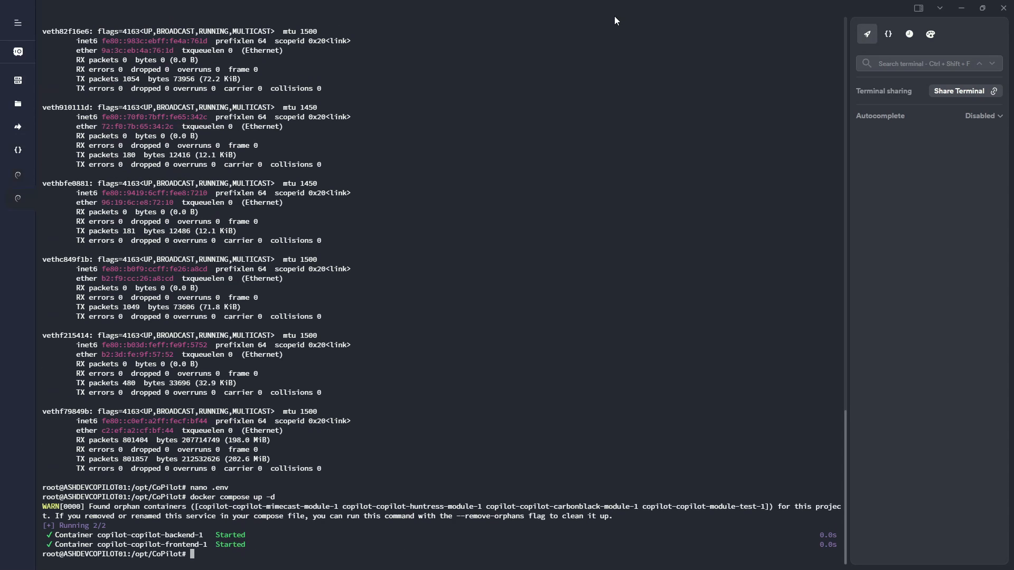
Step: Recall and run docker compose logs --follow to watch the container startup logs
key("ctrl+r")
type("follo")
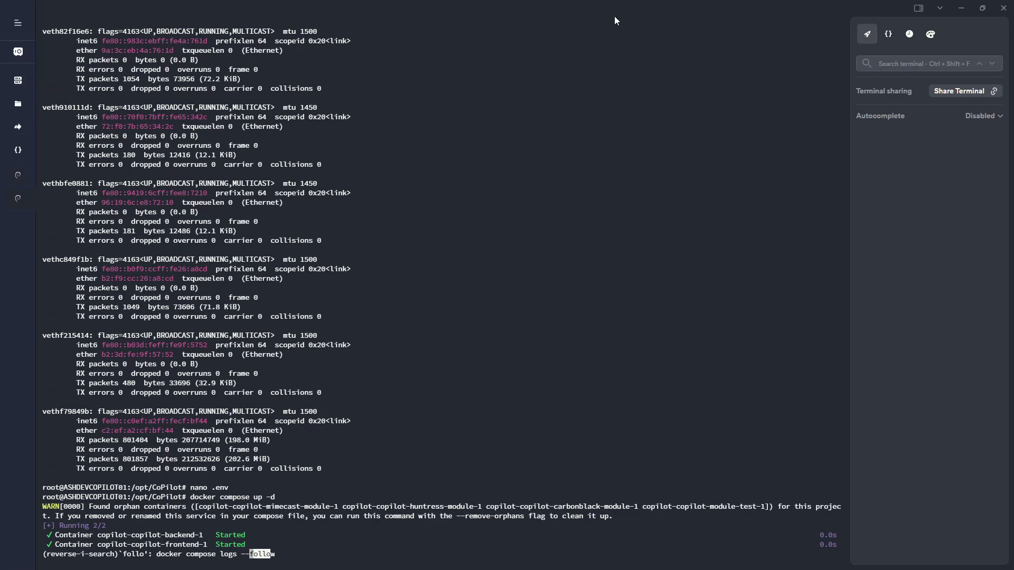
key("Return")
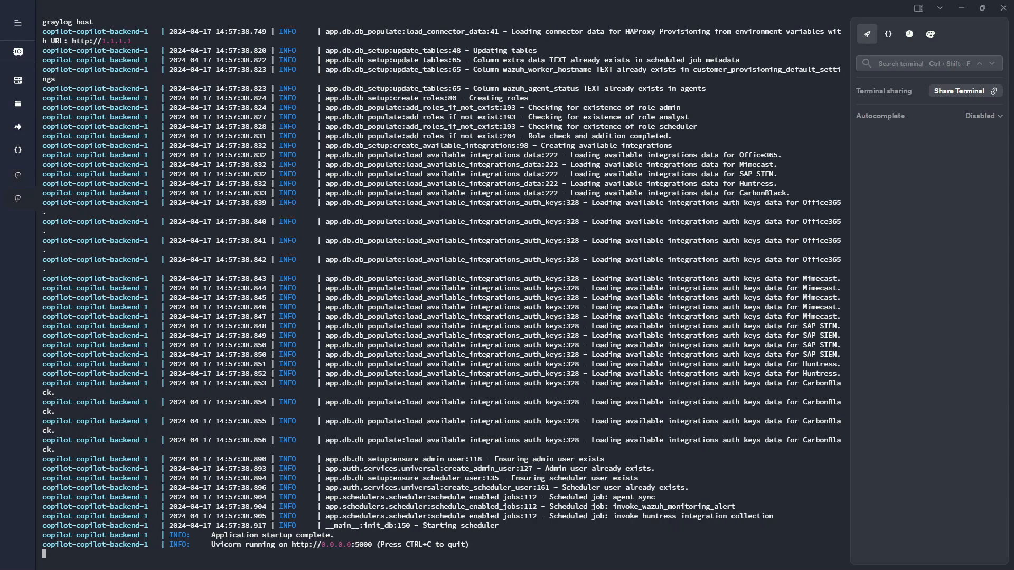
Step: Switch to Graylog and review its event definitions and notifications pages
key("alt+Tab")
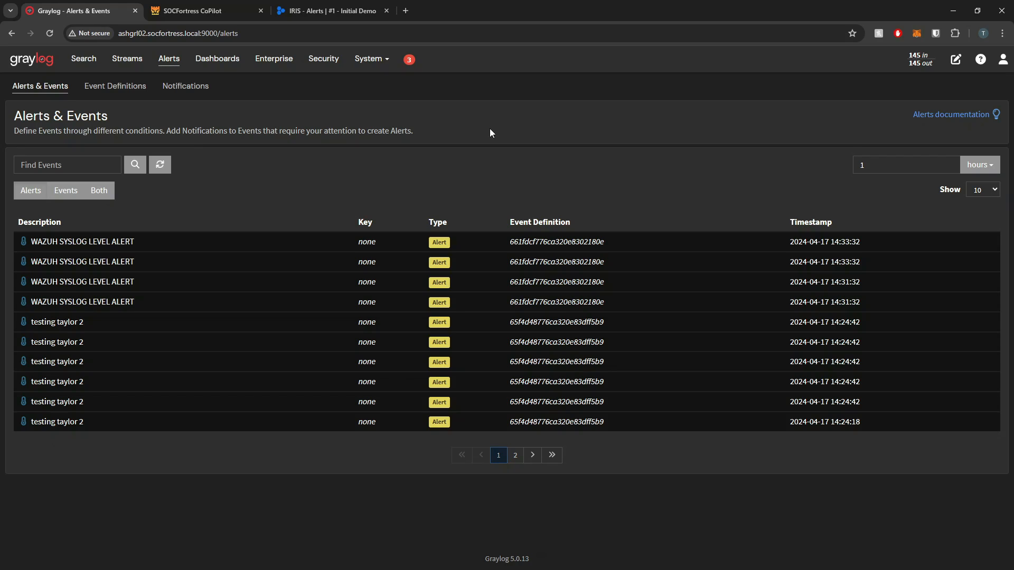
left_click(127, 87)
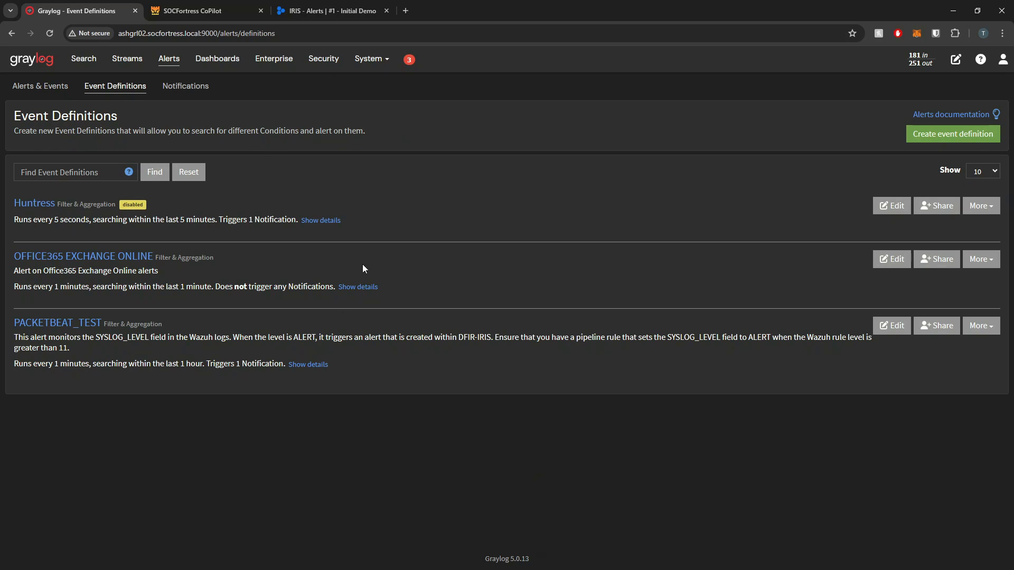
left_click(187, 89)
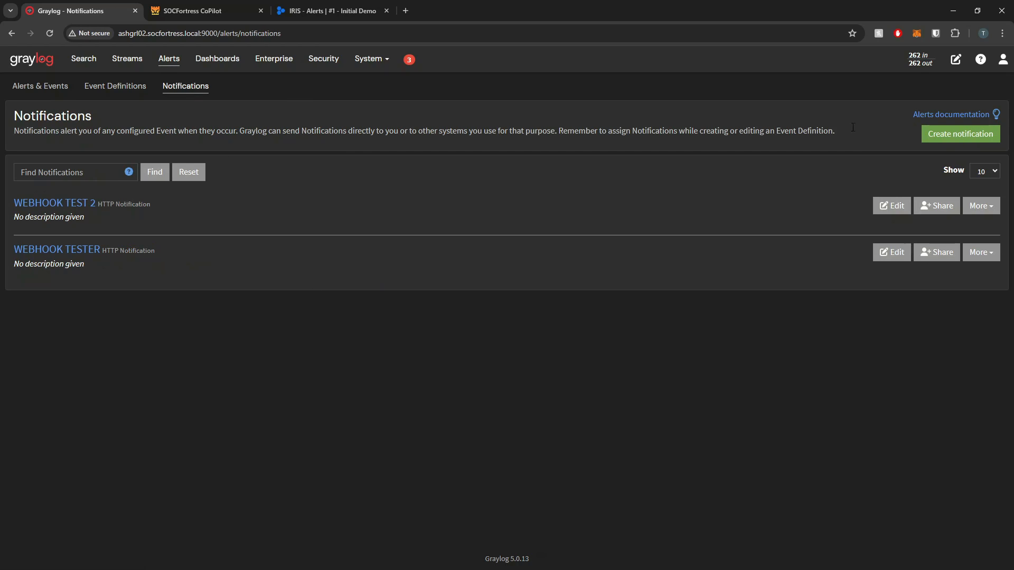
left_click(951, 135)
left_click(148, 299)
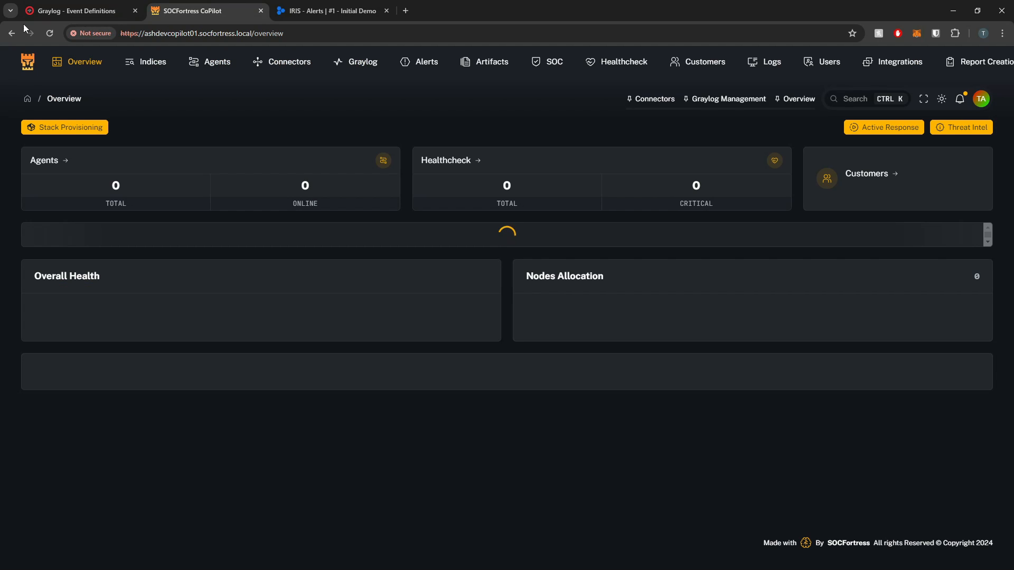
Step: Reload the CoPilot overview page and proceed past the browser's certificate warning
left_click(50, 33)
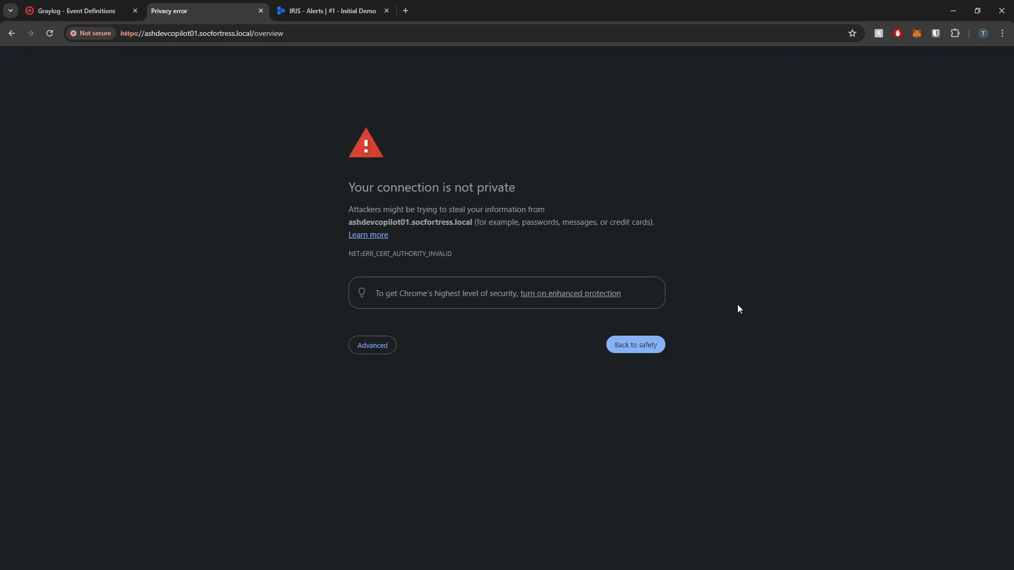
left_click(369, 346)
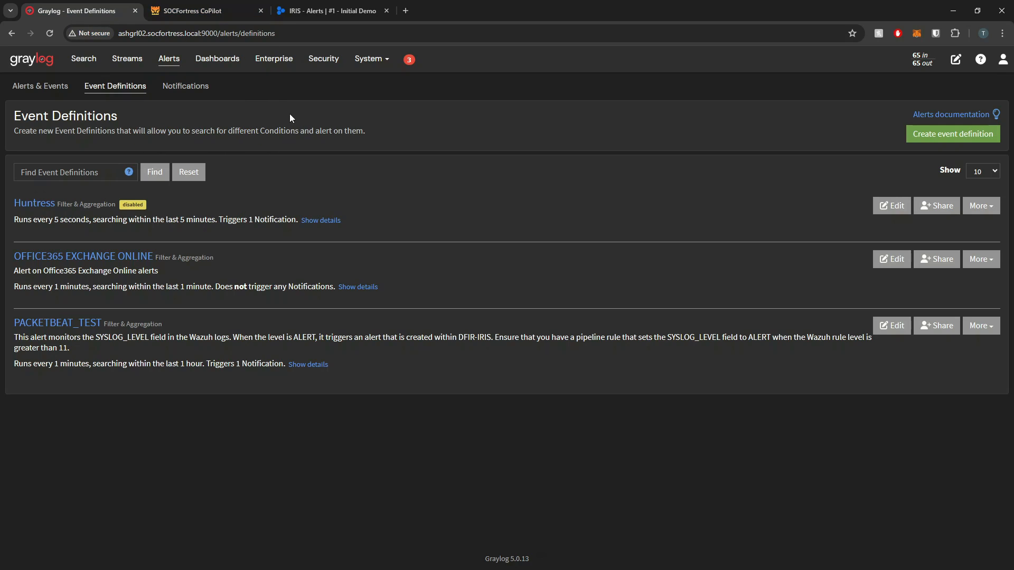
left_click(208, 13)
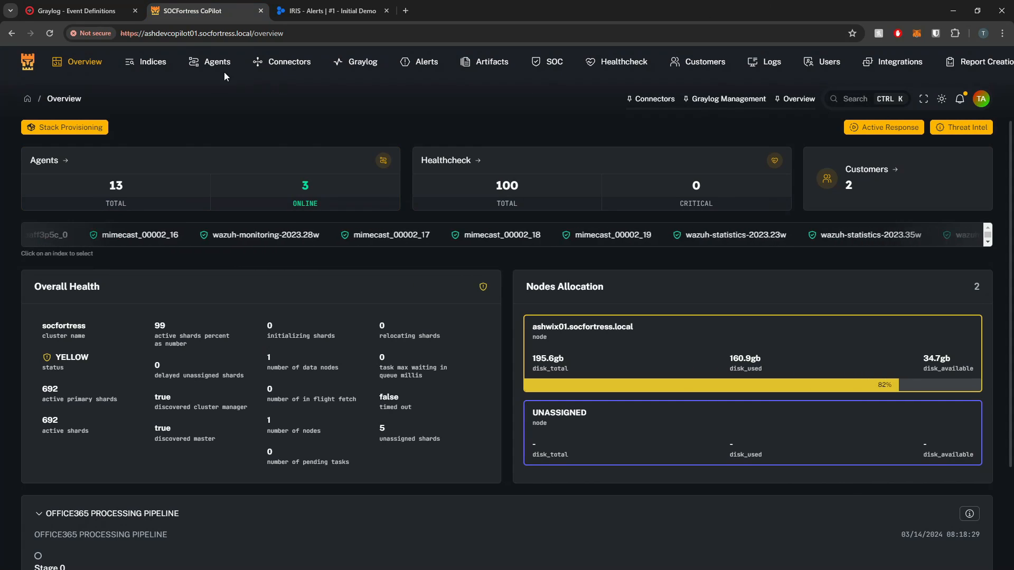
Step: Open Alert Provisioning in CoPilot's Graylog management and read the WAZUH SYSLOG LEVEL ALERT description, including its SYSLOG_LEVEL field
mouse_move(349, 65)
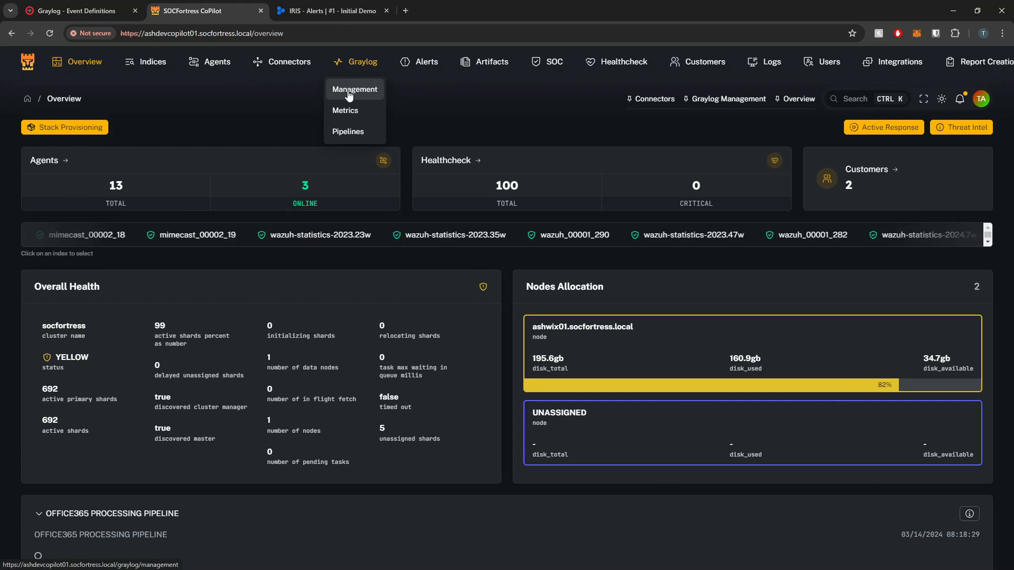
left_click(350, 88)
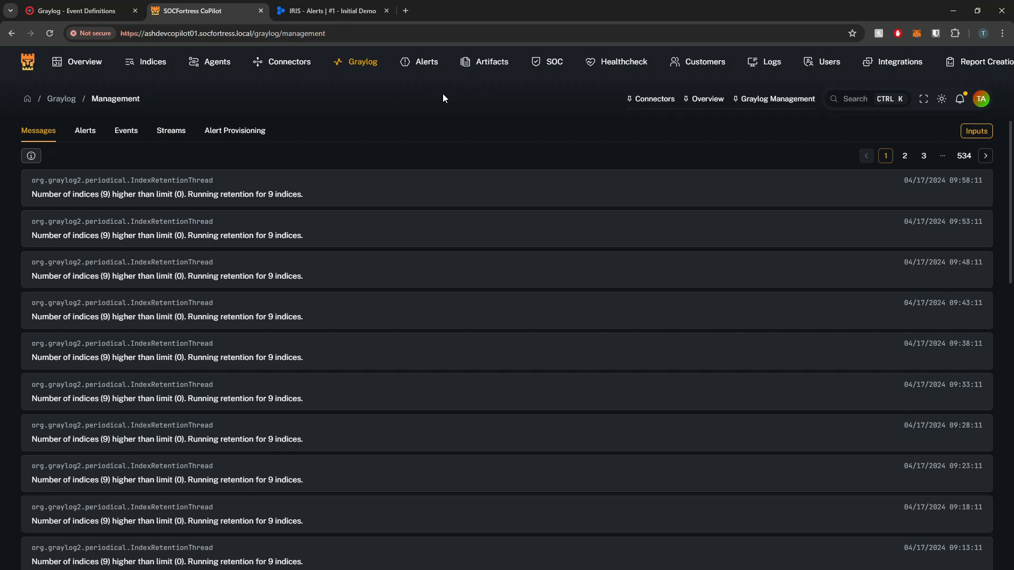
left_click(236, 133)
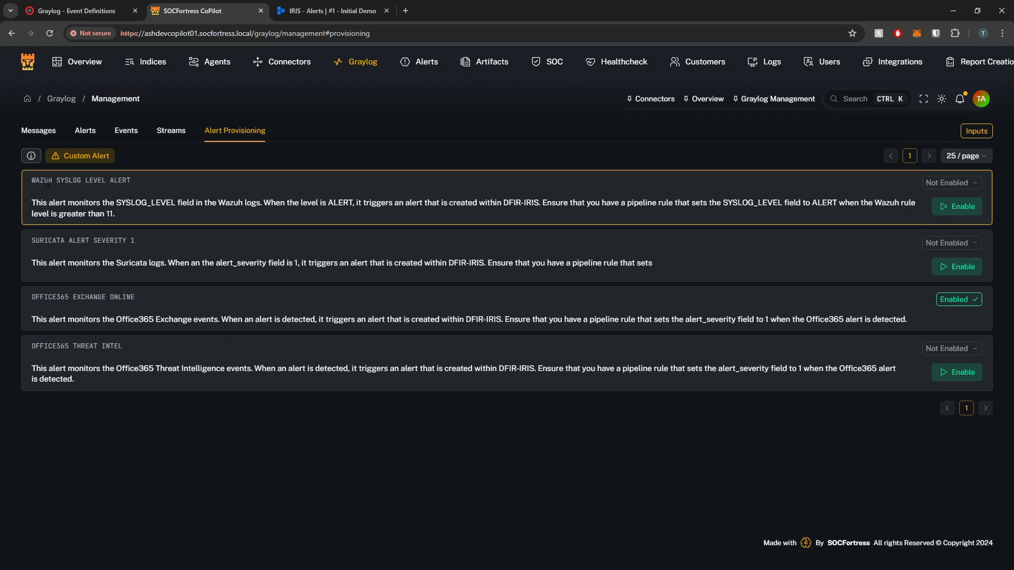
left_click_drag(30, 181, 135, 177)
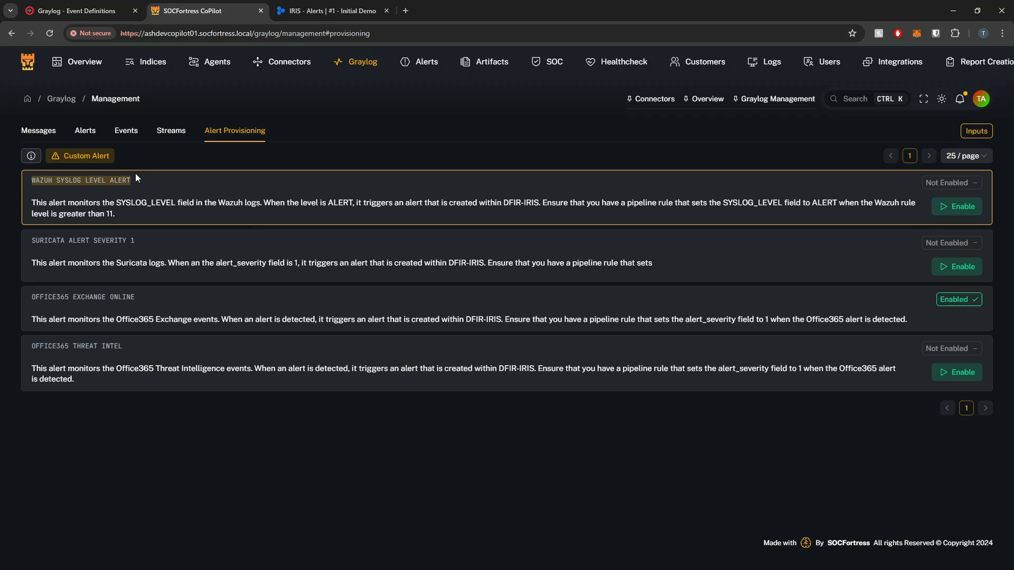
left_click_drag(115, 214, 39, 205)
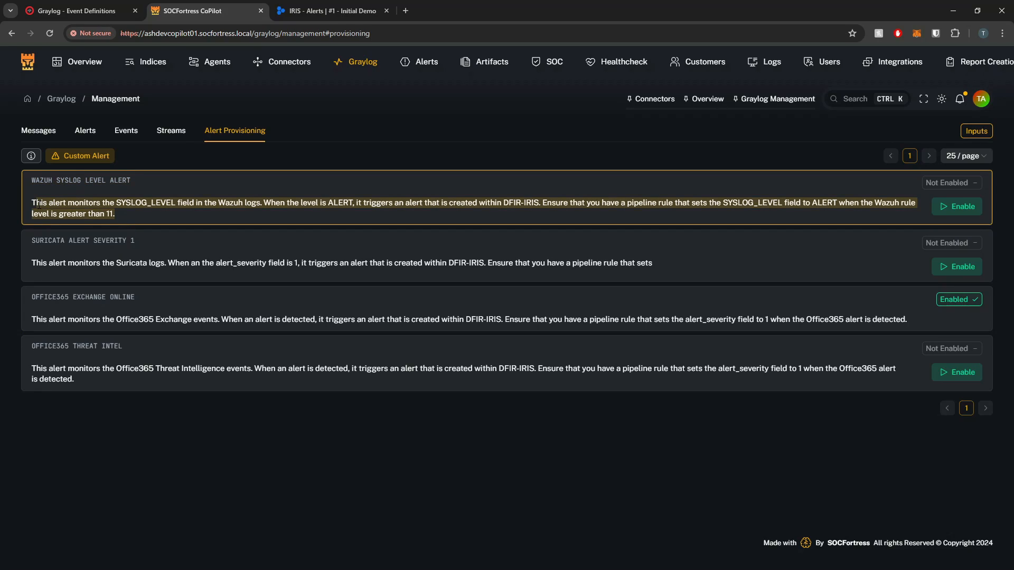
left_click(313, 203)
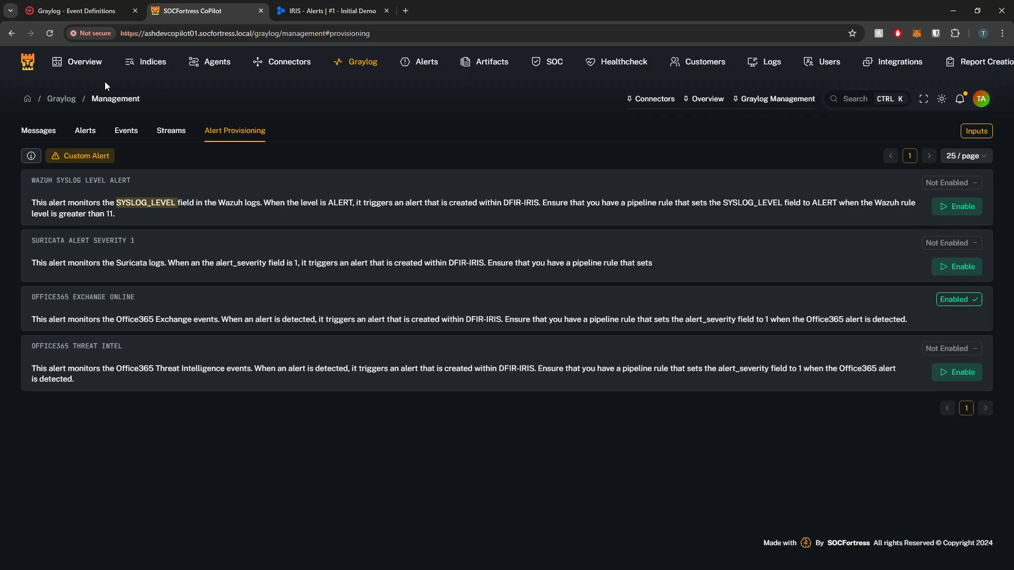
Step: Return to the CoPilot overview and examine the SOCFORTRESS_WAZUH_CONTENT_PACK offered under Stack Provisioning
left_click(85, 63)
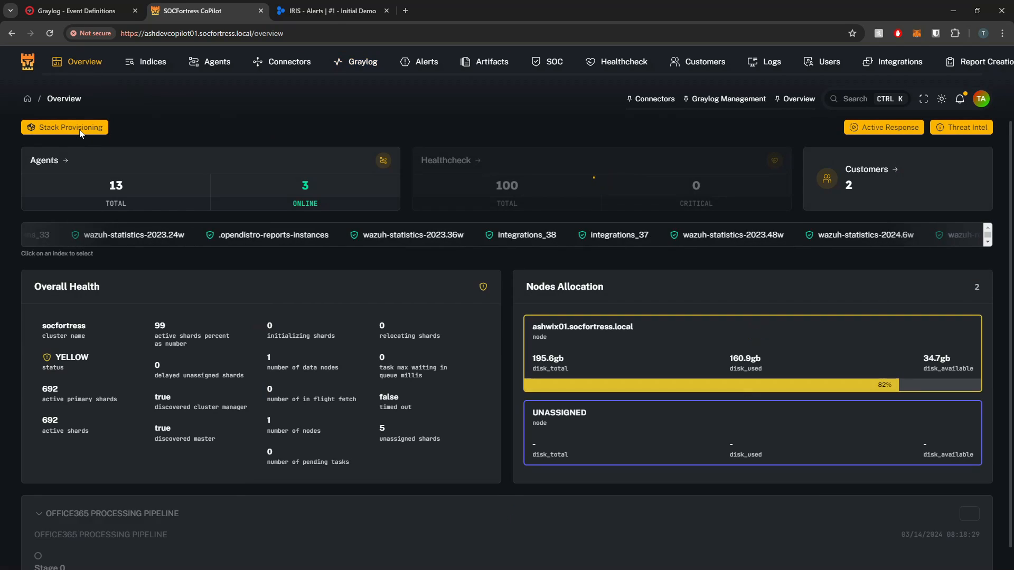
left_click(68, 127)
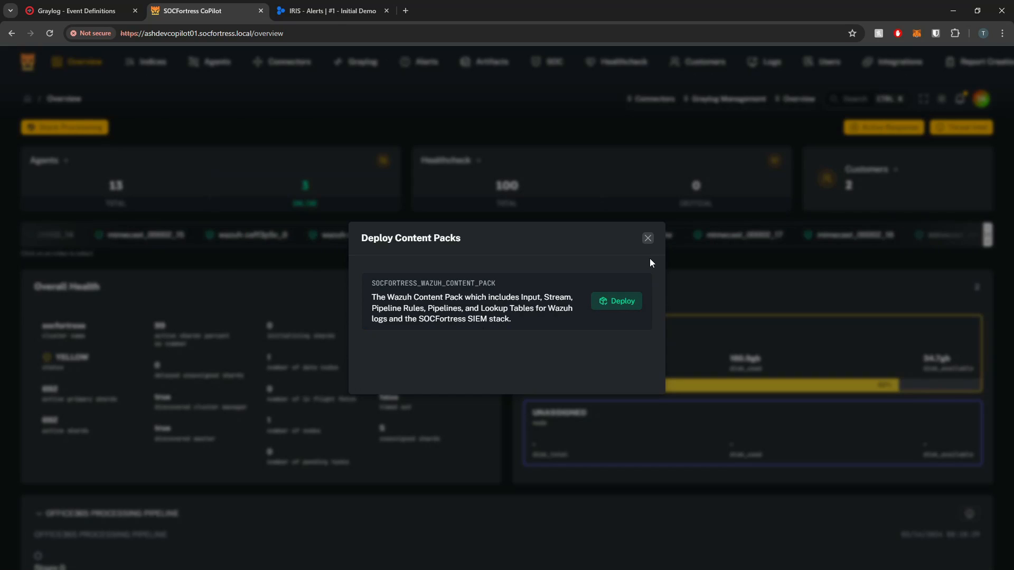
left_click(648, 238)
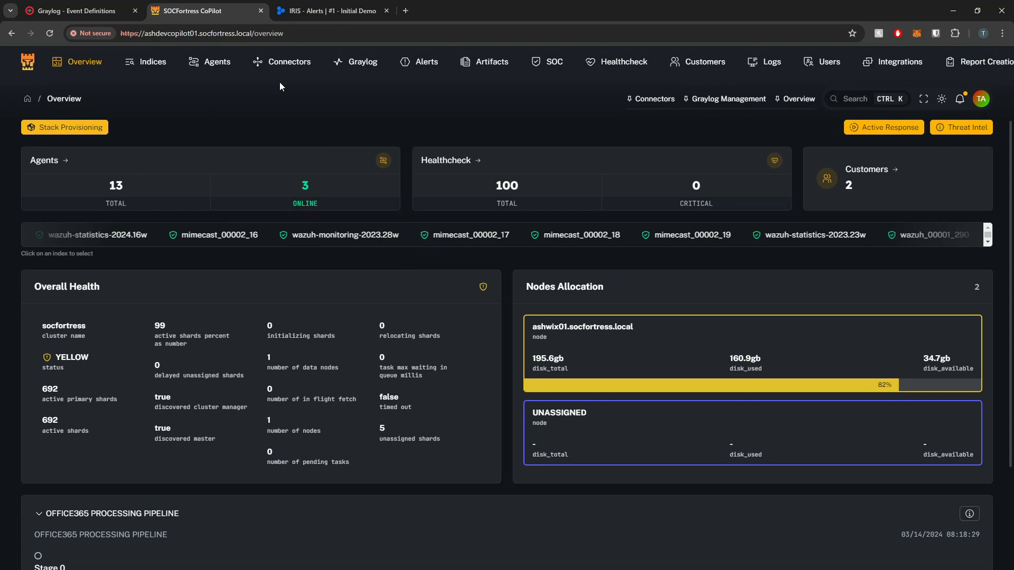
left_click(77, 126)
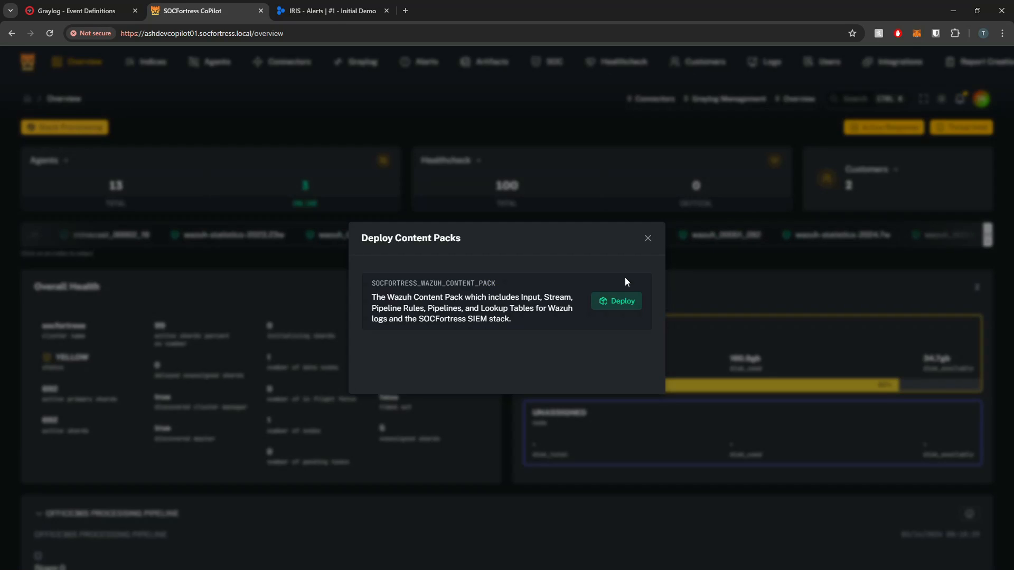
Step: Dismiss the content pack deployment dialog and open Alert Provisioning in Graylog management
left_click(648, 238)
mouse_move(355, 61)
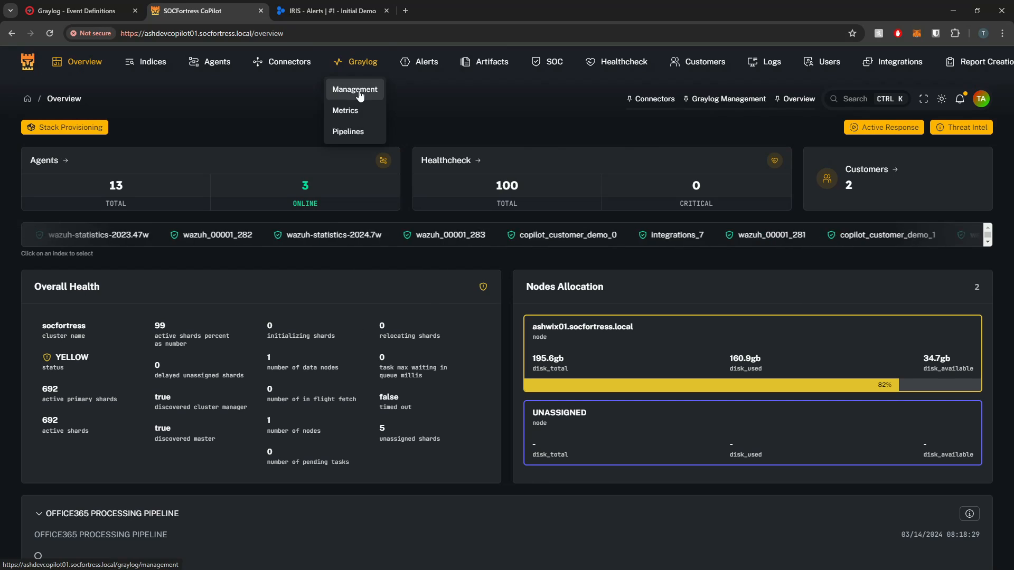
left_click(358, 89)
left_click(228, 130)
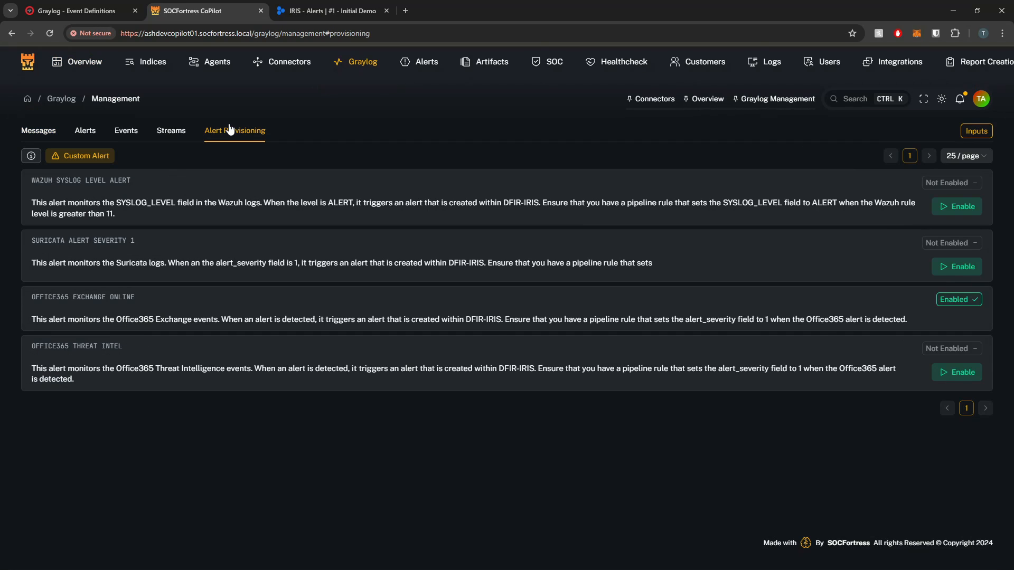
Step: Enable the WAZUH SYSLOG LEVEL ALERT, searching within the last 60 seconds and executing every 60 seconds
left_click(950, 205)
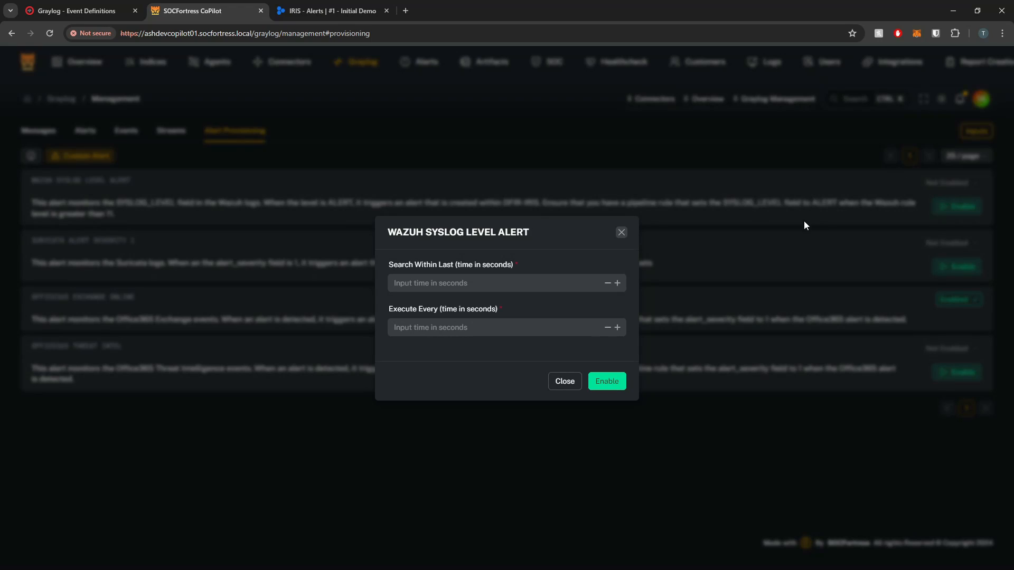
left_click(525, 286)
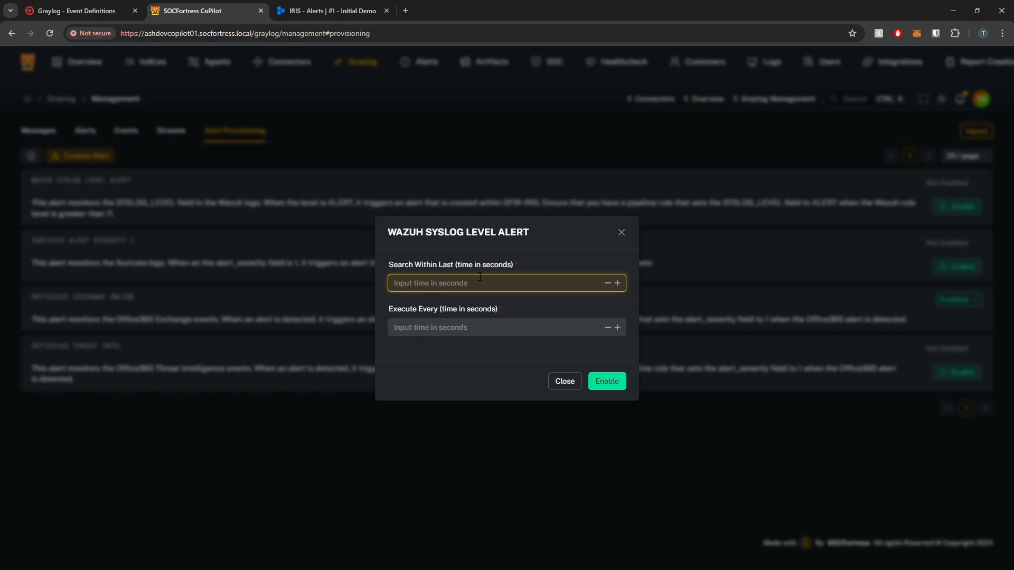
type("60")
key("Tab")
type("60")
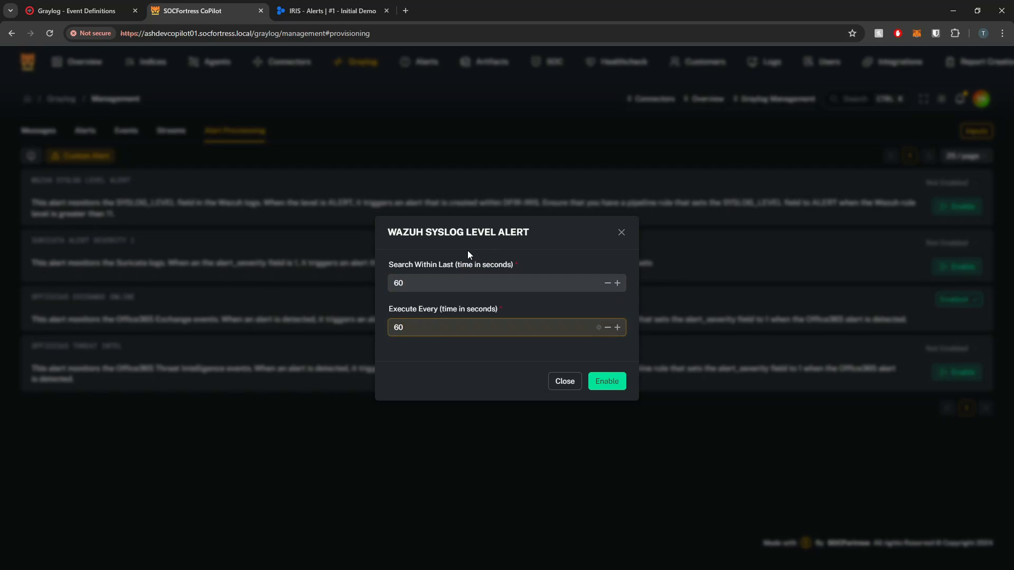
left_click(468, 250)
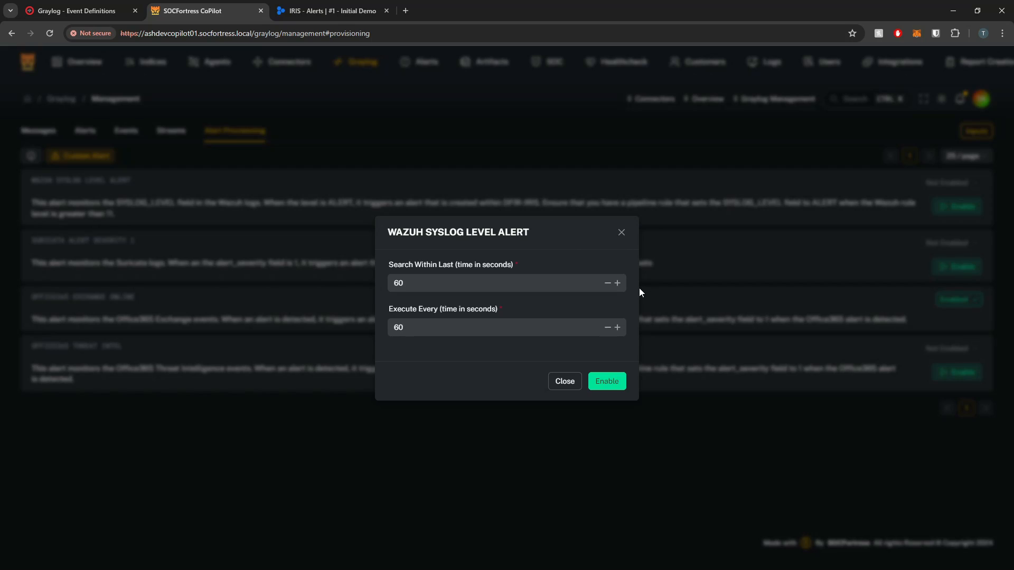
left_click(619, 385)
left_click_drag(392, 63, 620, 62)
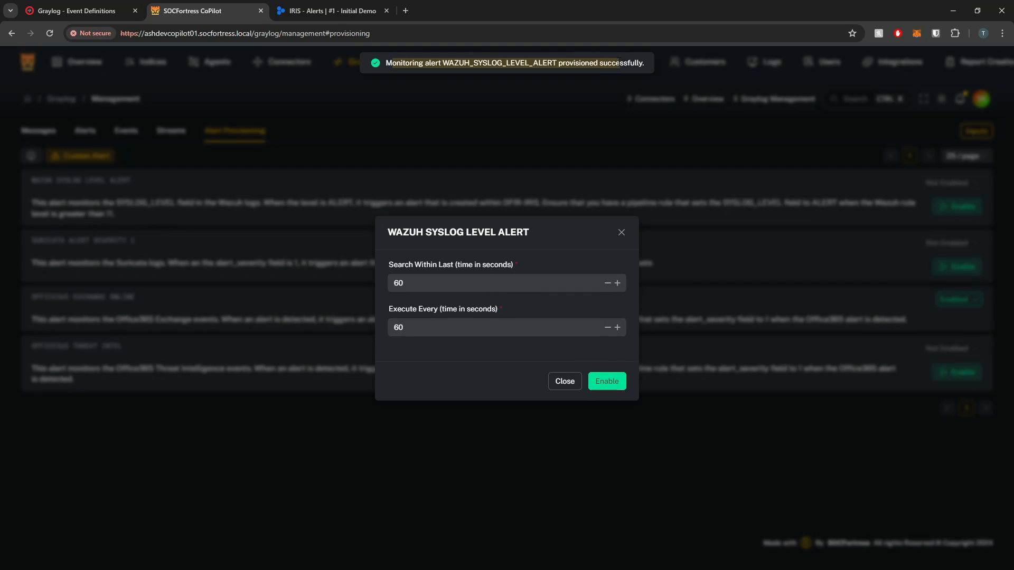
left_click(564, 381)
Step: Open the WAZUH SYSLOG LEVEL ALERT entry among the Graylog management events and view its field spec and query
right_click(303, 211)
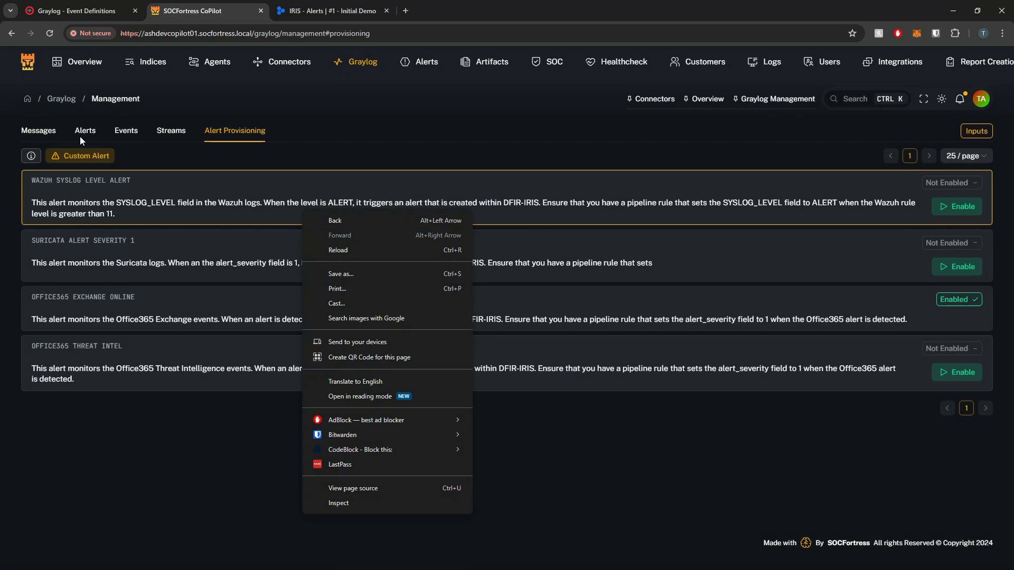
left_click(132, 135)
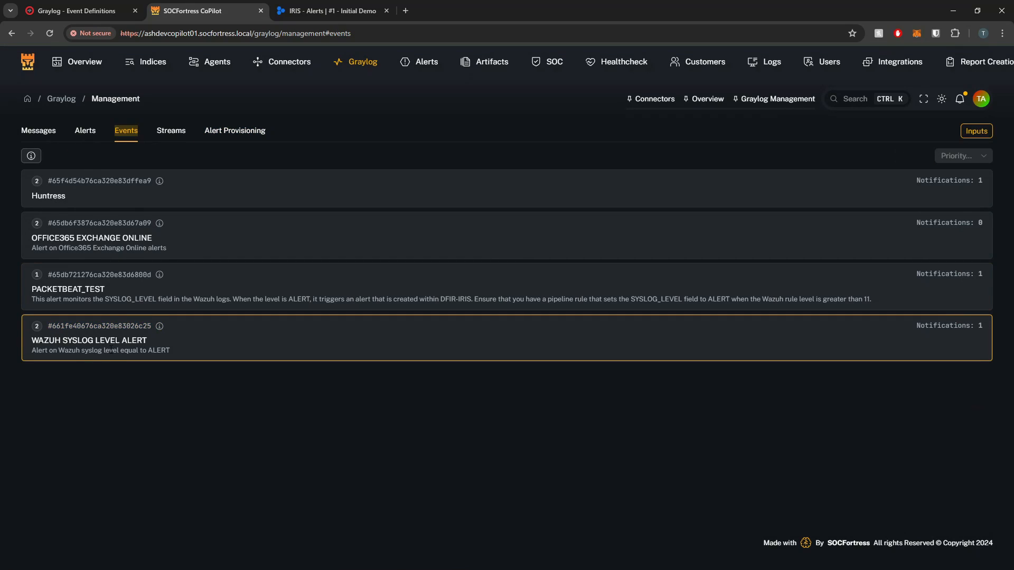
left_click_drag(44, 341, 144, 344)
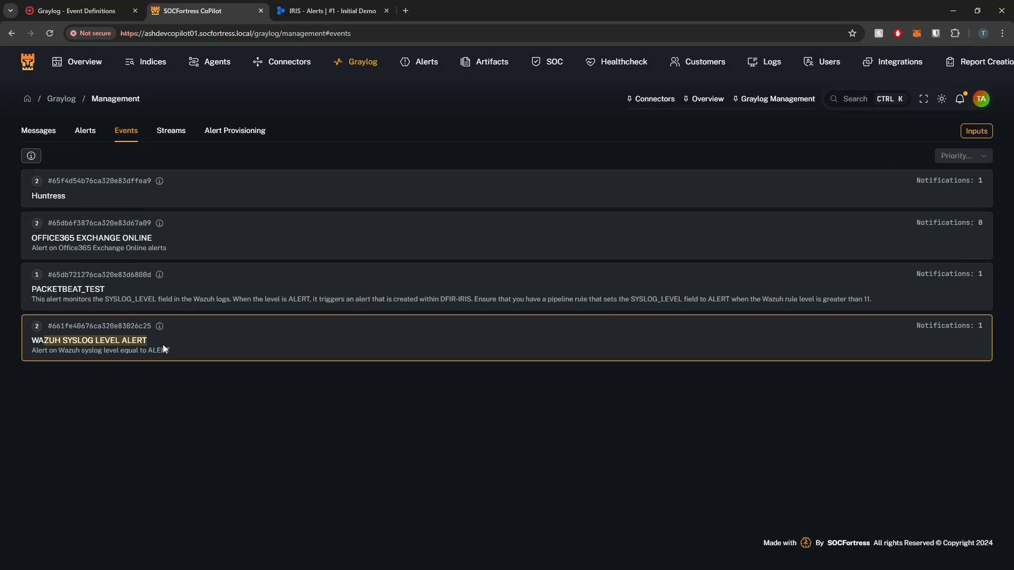
left_click(109, 327)
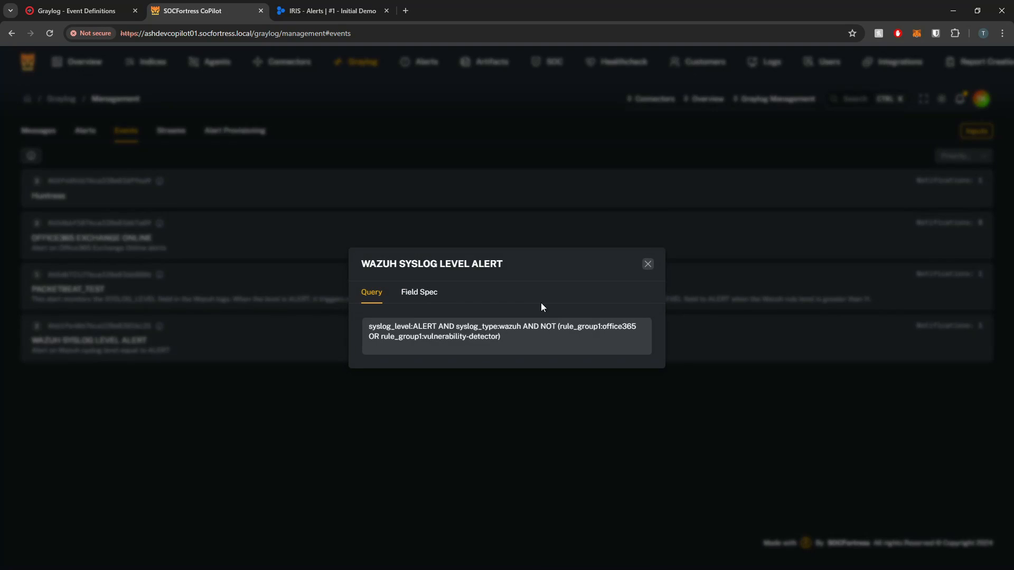
left_click(413, 290)
left_click(378, 288)
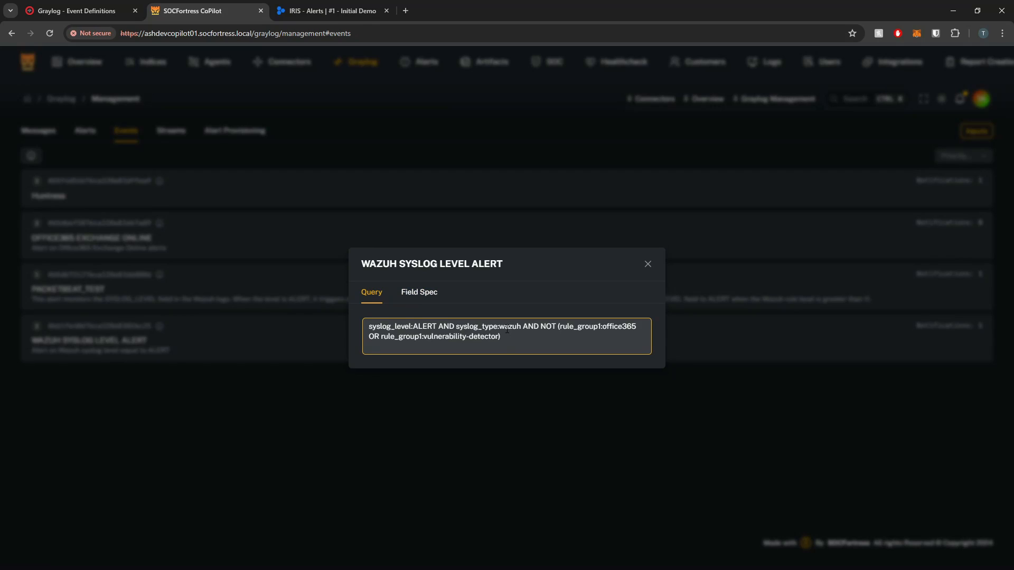
Step: Examine the event's query conditions on syslog_level, syslog_type and the excluded rule groups, and close its details
left_click(396, 325)
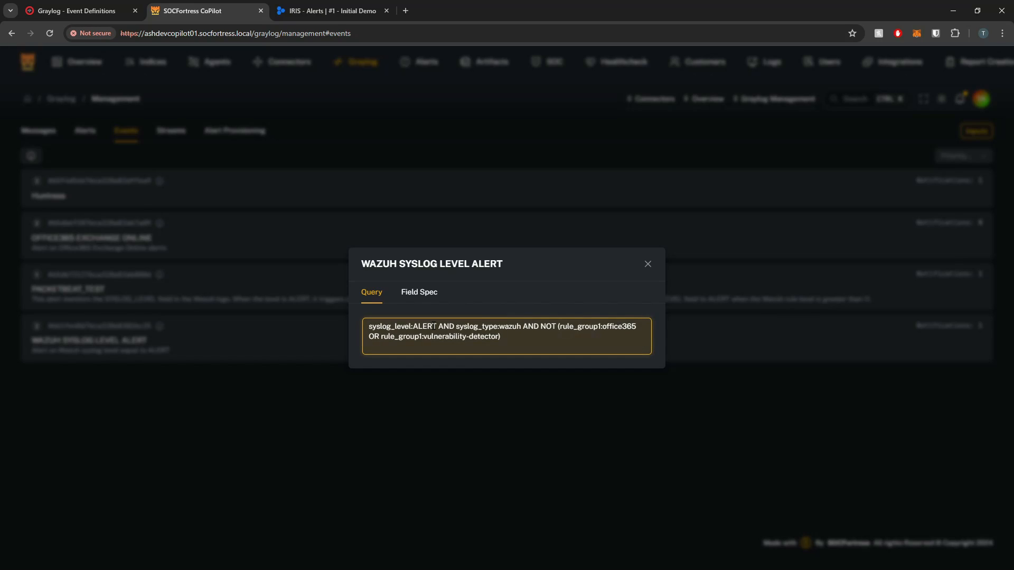
double_click(416, 325)
left_click_drag(382, 326, 436, 326)
left_click(437, 328)
left_click_drag(414, 326, 436, 326)
left_click_drag(462, 326, 523, 326)
left_click(562, 325)
left_click_drag(561, 326, 636, 325)
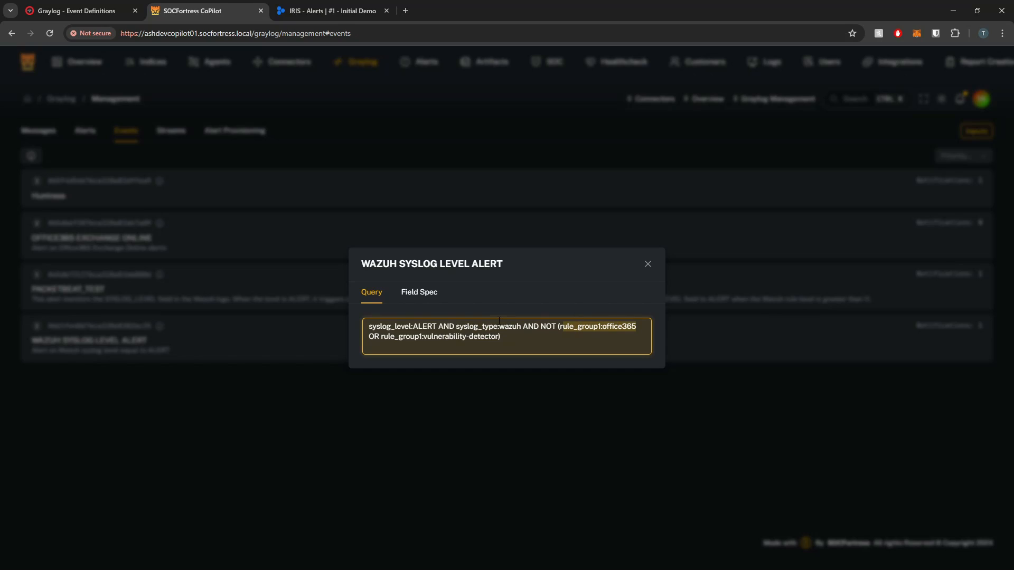
left_click_drag(422, 336, 499, 337)
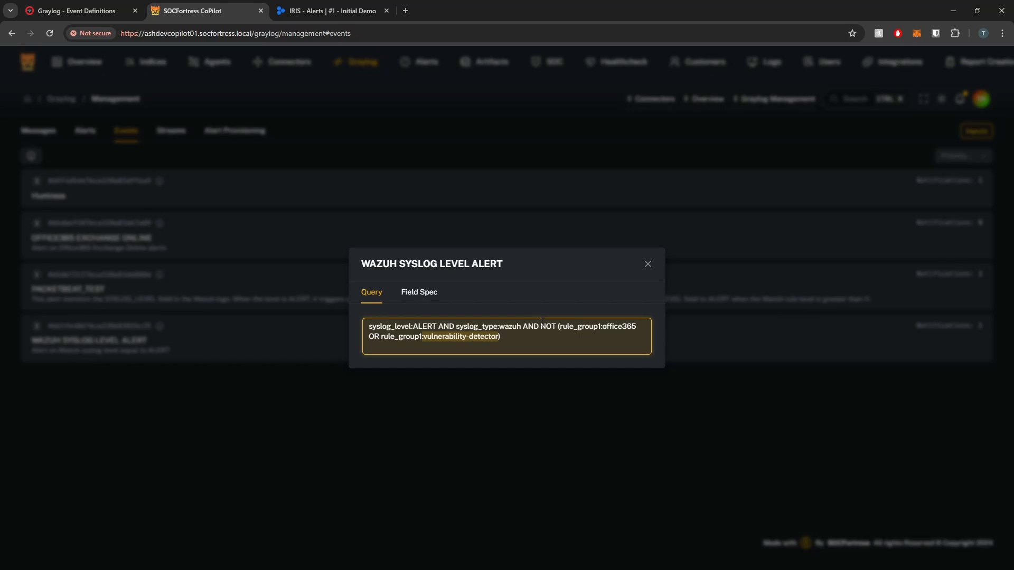
left_click_drag(423, 336, 498, 337)
left_click(645, 265)
Step: Switch to Graylog and open the SEND TO COPILOT notification's details
left_click(75, 11)
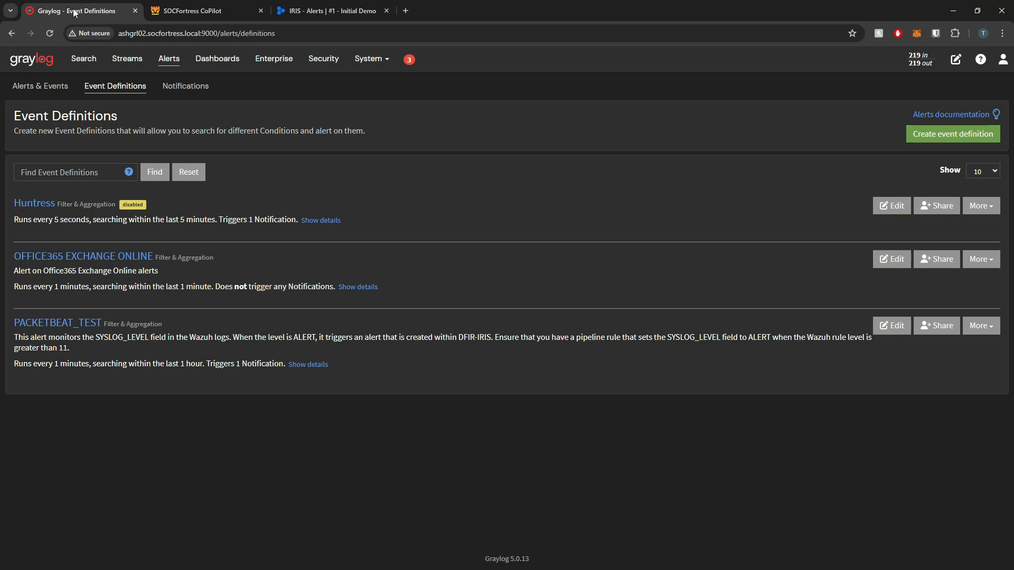
left_click(185, 87)
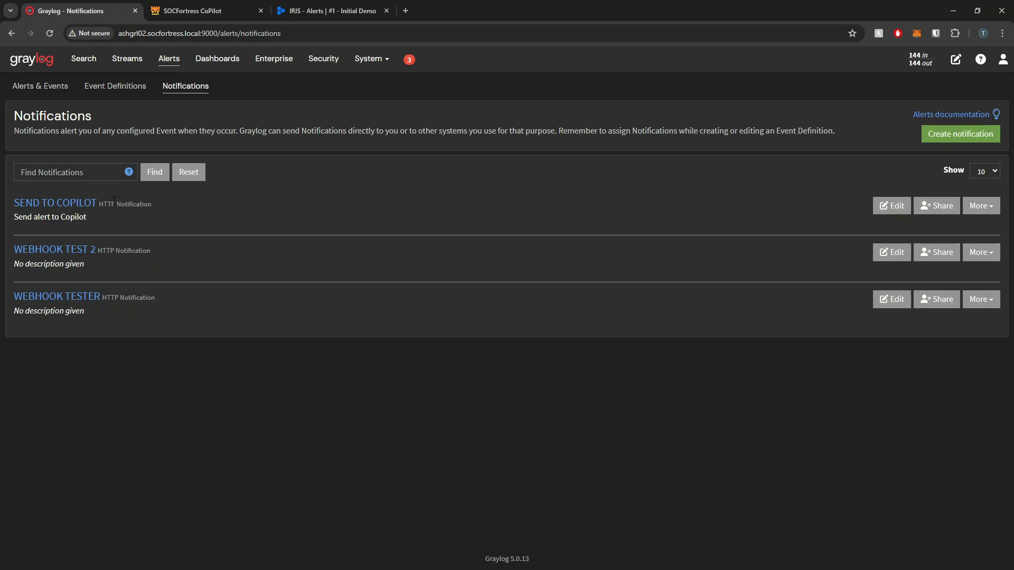
left_click_drag(116, 204, 13, 203)
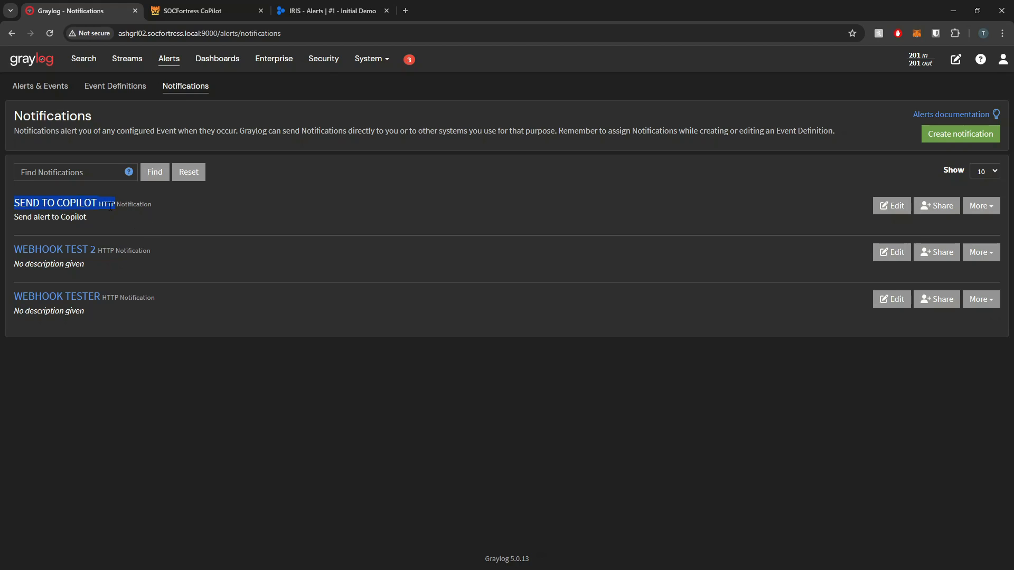
left_click(68, 205)
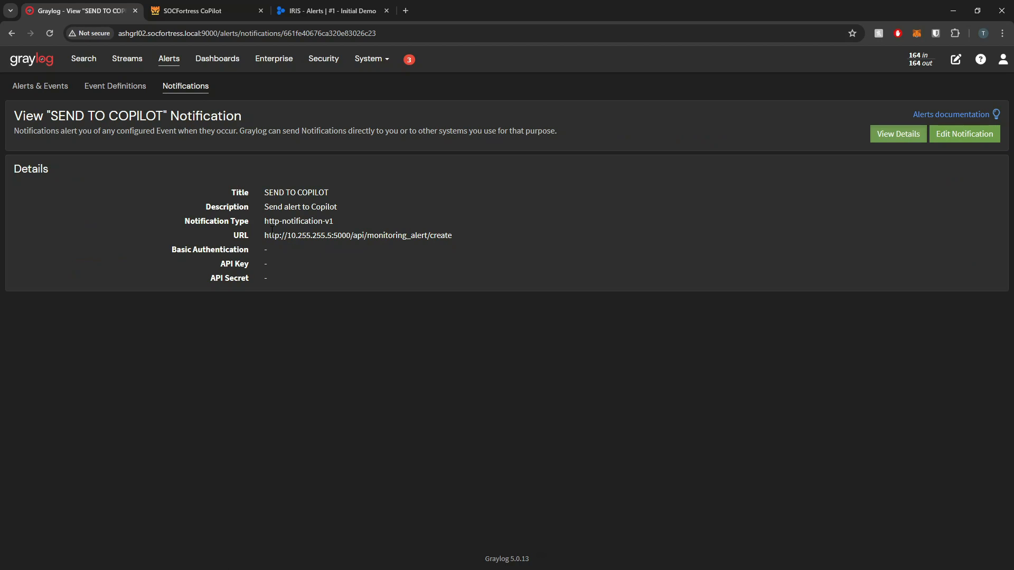
Step: Examine the SEND TO COPILOT notification's URL, including its IP address, port and API path
left_click_drag(264, 235, 457, 234)
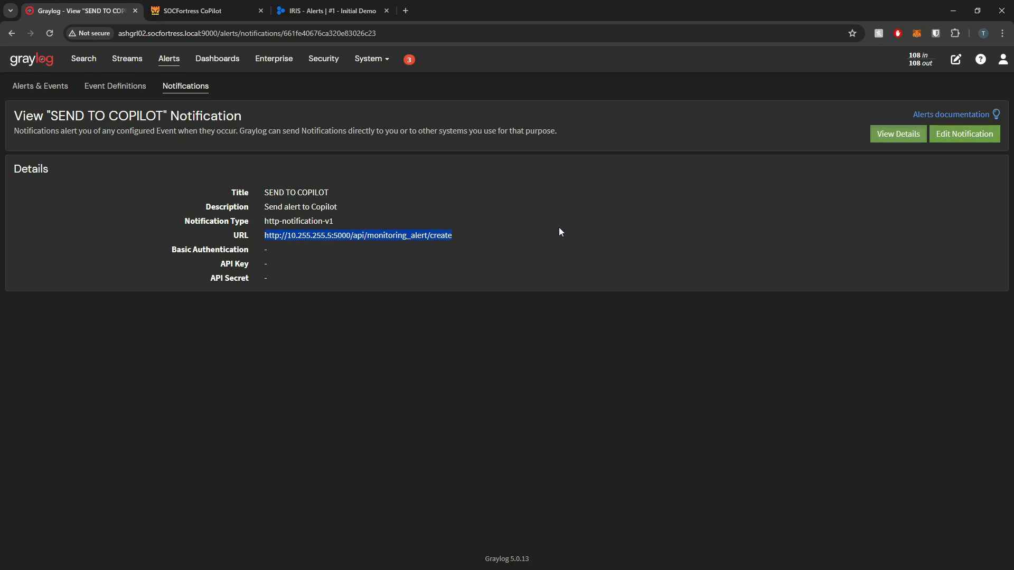
left_click(458, 227)
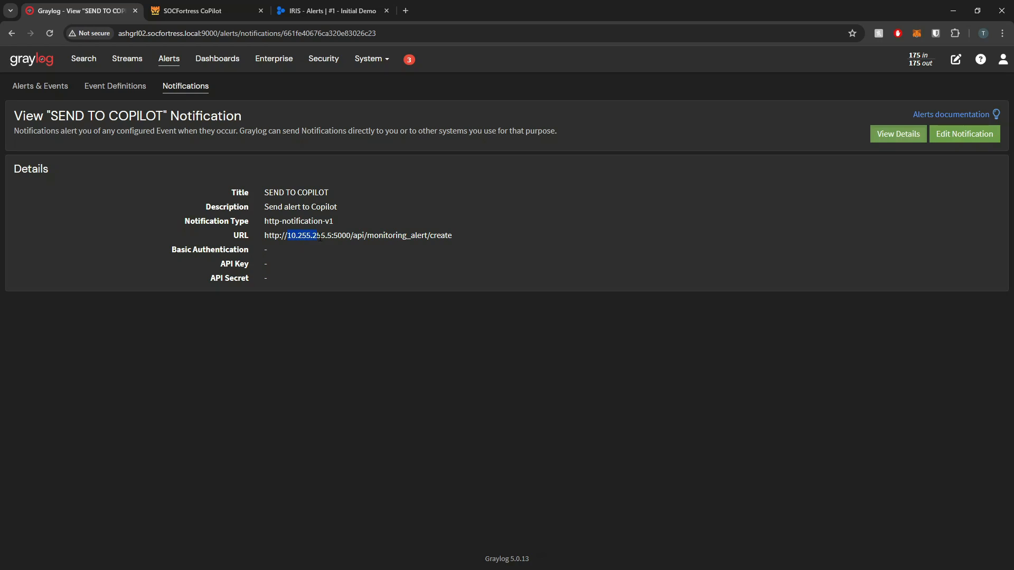
left_click_drag(319, 235, 331, 236)
double_click(342, 235)
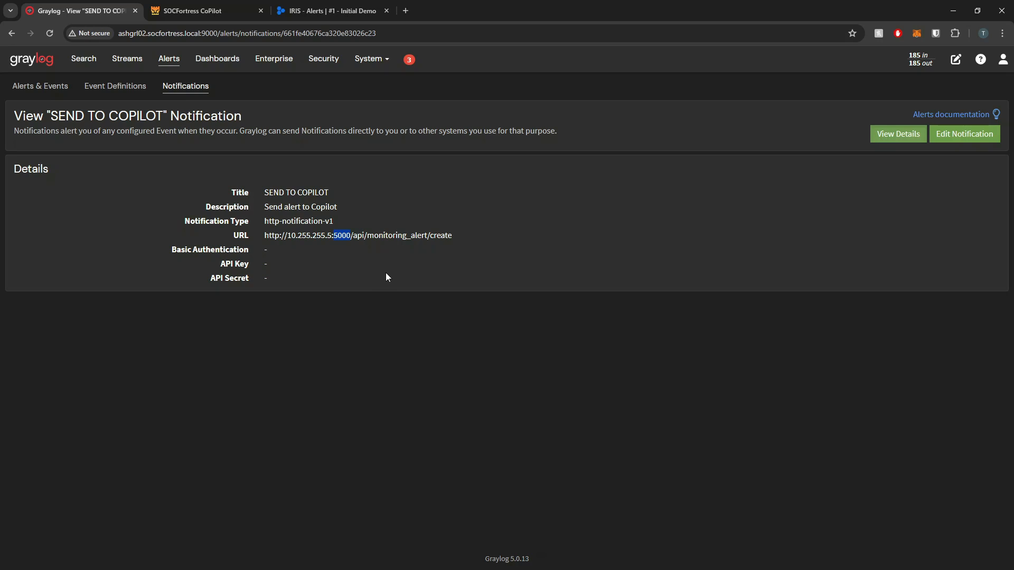
left_click(525, 246)
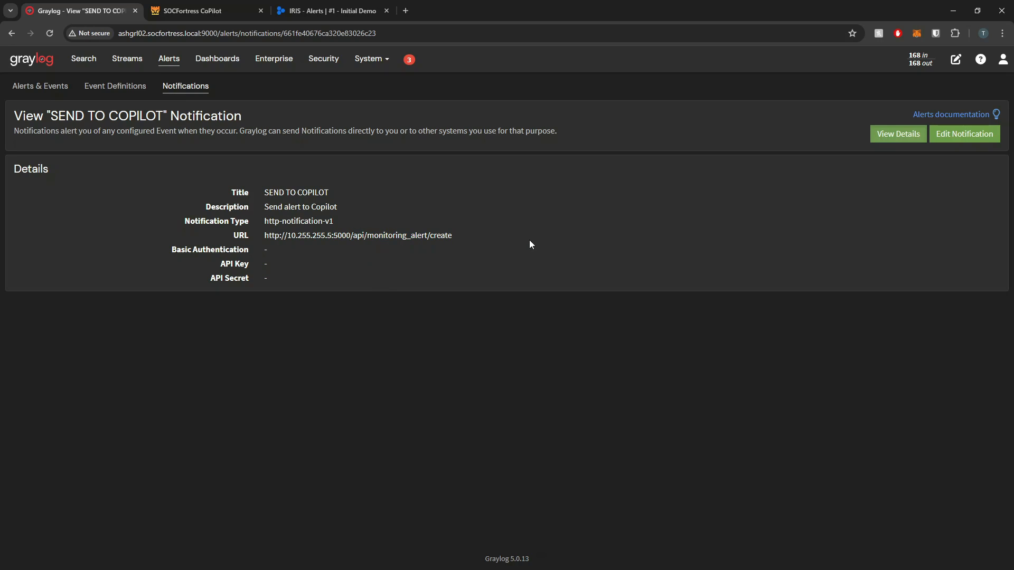
left_click_drag(353, 235, 460, 236)
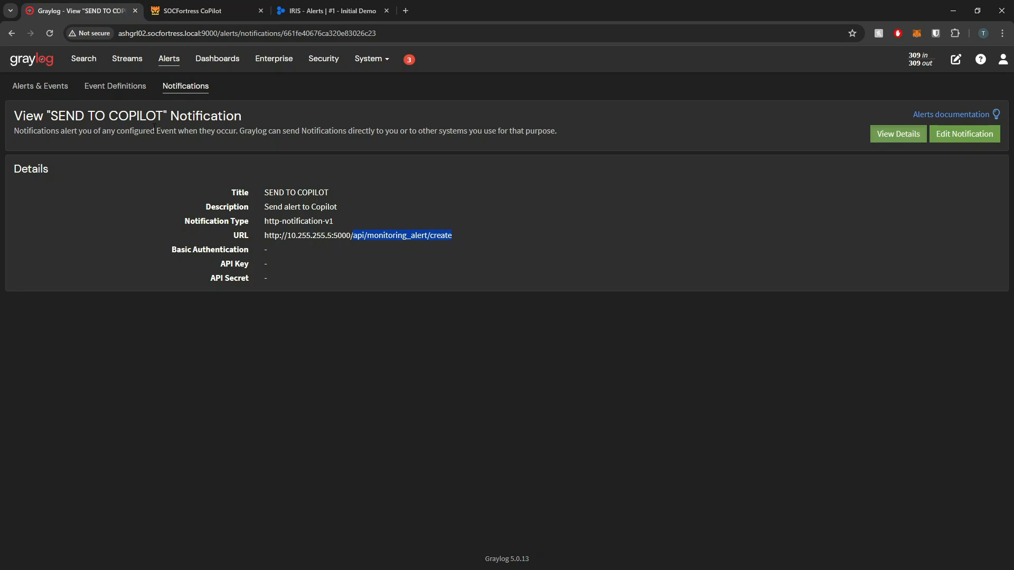
left_click_drag(265, 235, 454, 239)
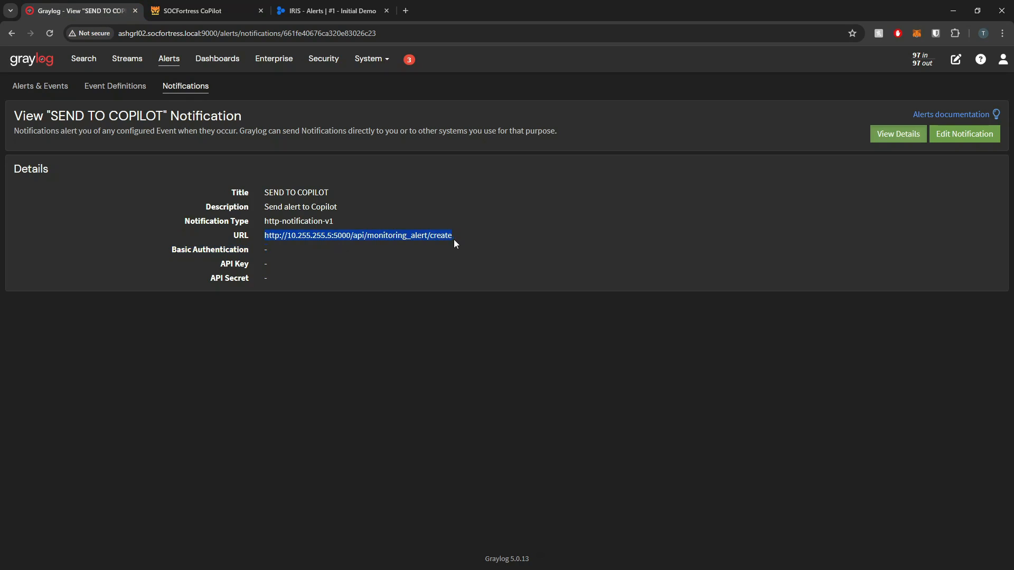
Step: Open the WAZUH SYSLOG LEVEL ALERT event definition for editing and go to its Filter & Aggregation settings
left_click(116, 86)
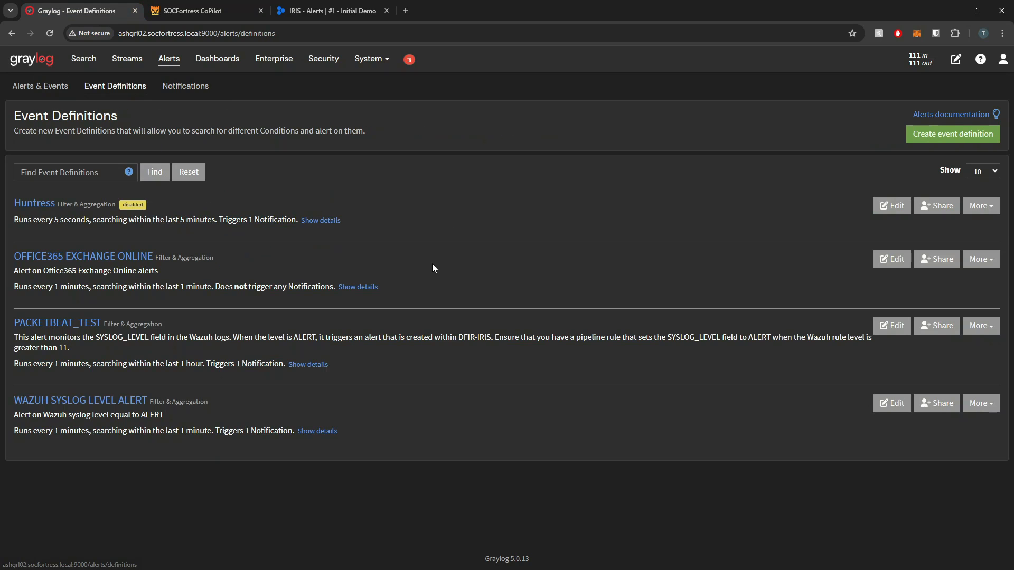
left_click_drag(165, 403, 11, 402)
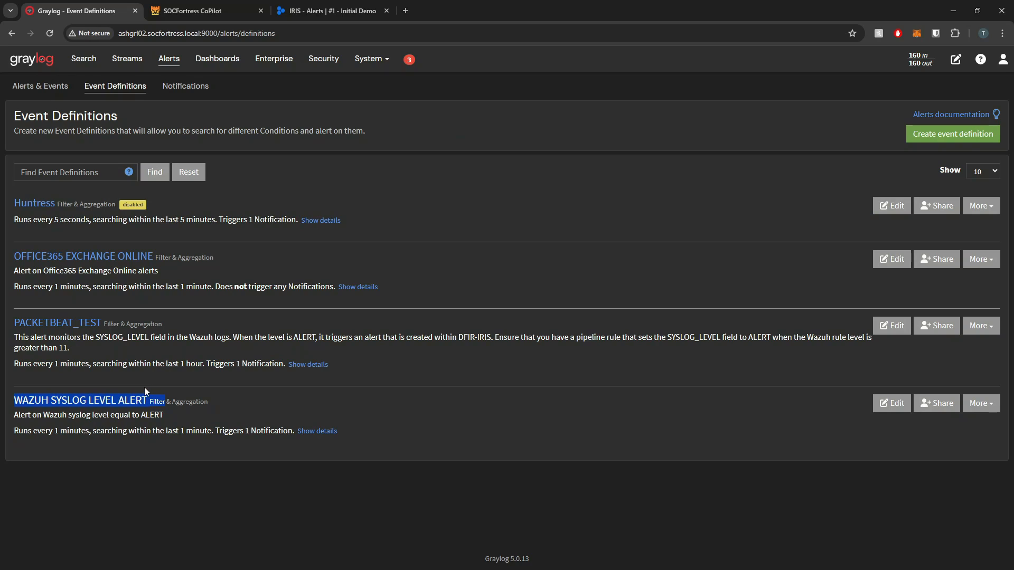
left_click(891, 404)
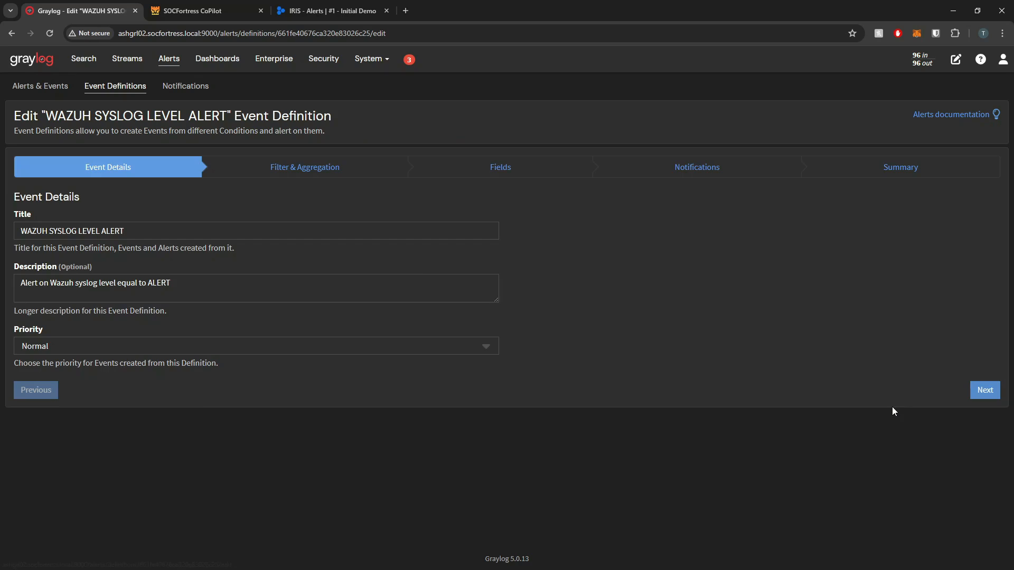
left_click(323, 172)
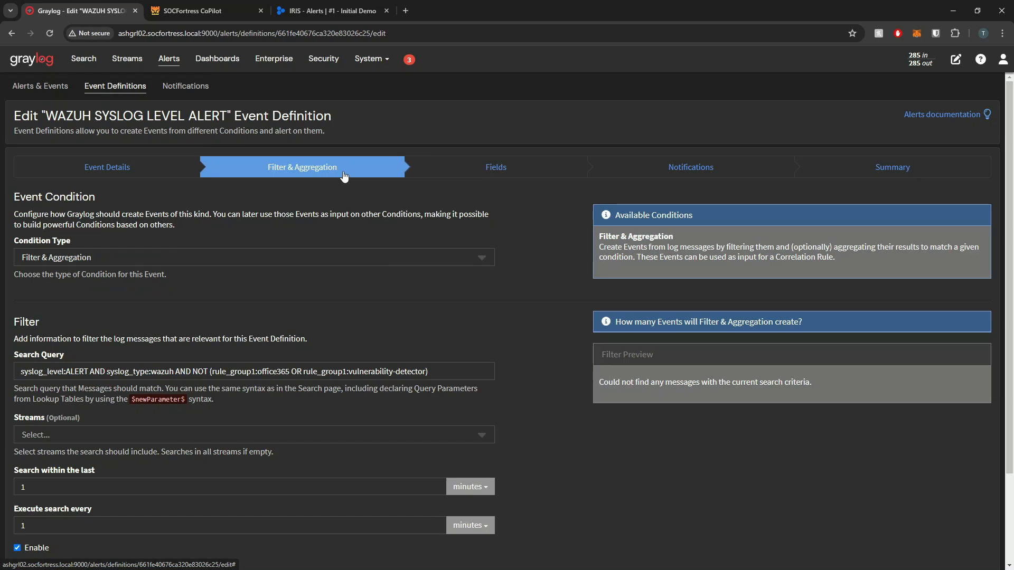
Step: Review the event definition's search query, search window and execution interval
scroll(164, 182, "down", 2)
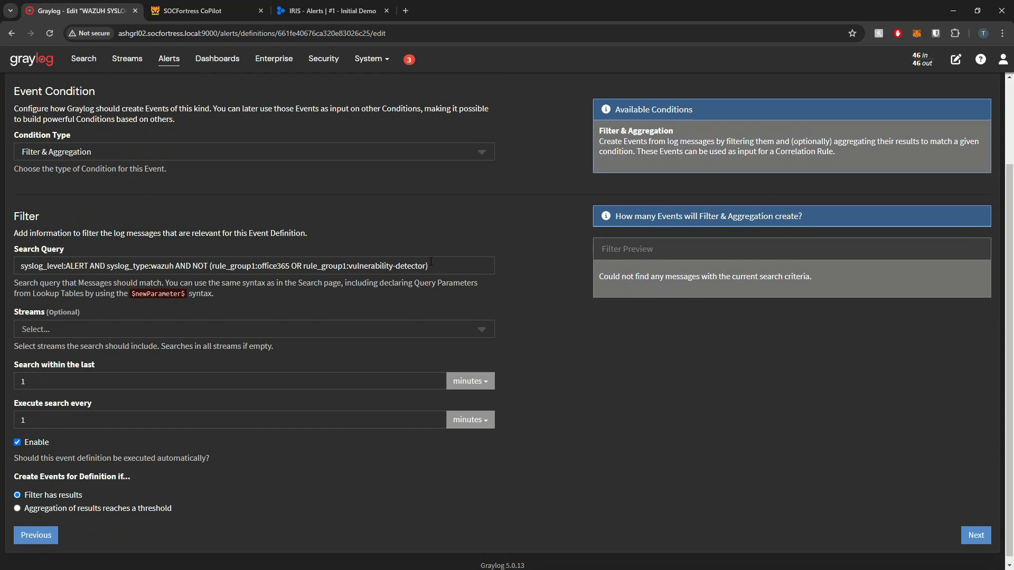
left_click_drag(438, 266, 16, 264)
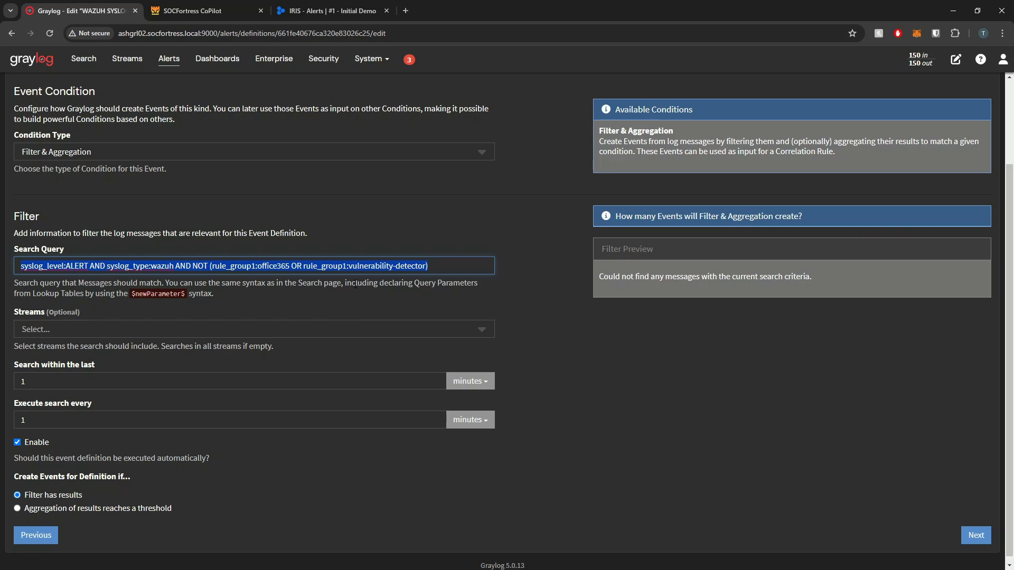
left_click(57, 382)
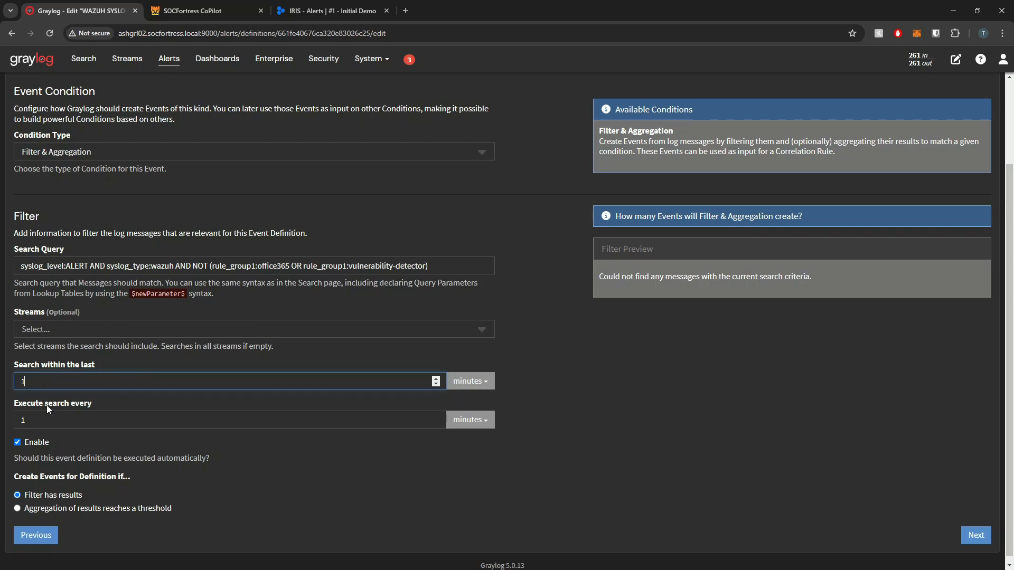
left_click(57, 425)
left_click(282, 383)
scroll(457, 423, "up", 1)
scroll(455, 419, "up", 3)
left_click_drag(175, 364, 57, 364)
scroll(277, 368, "down", 2)
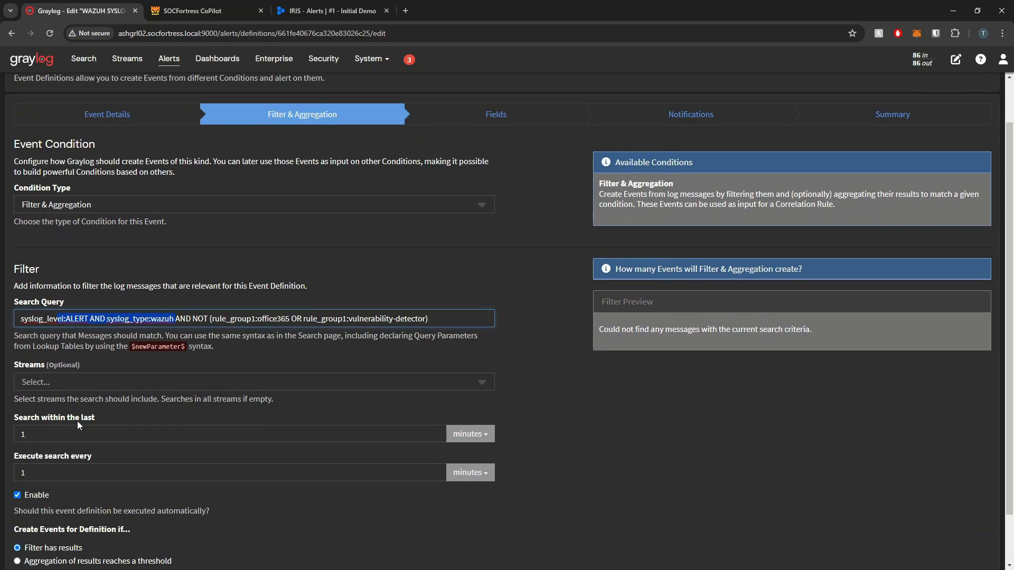
Step: Set the search window to the last 1 hours and check the filter preview against the search query
left_click(477, 445)
left_click(484, 480)
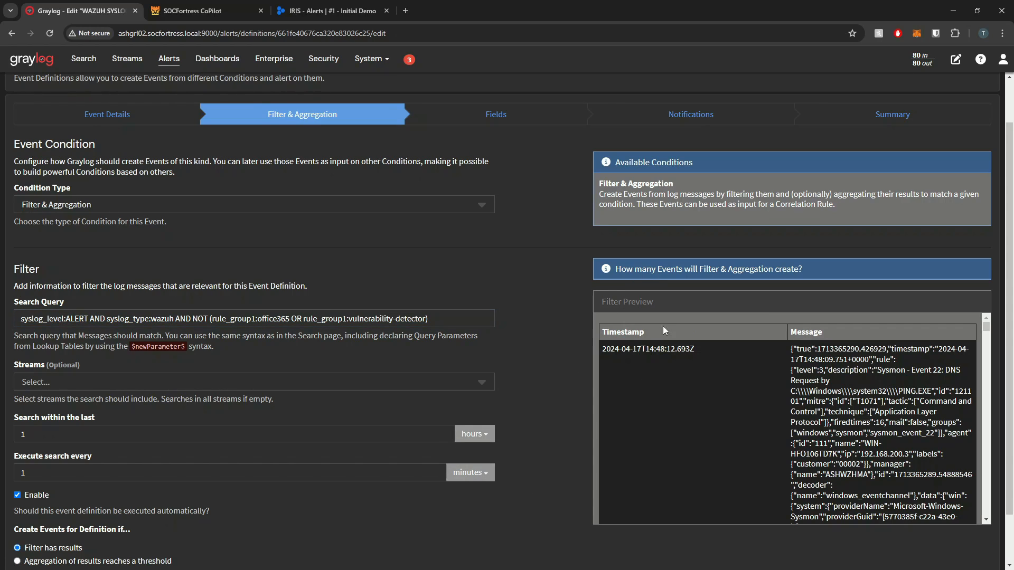
left_click_drag(434, 324, 141, 319)
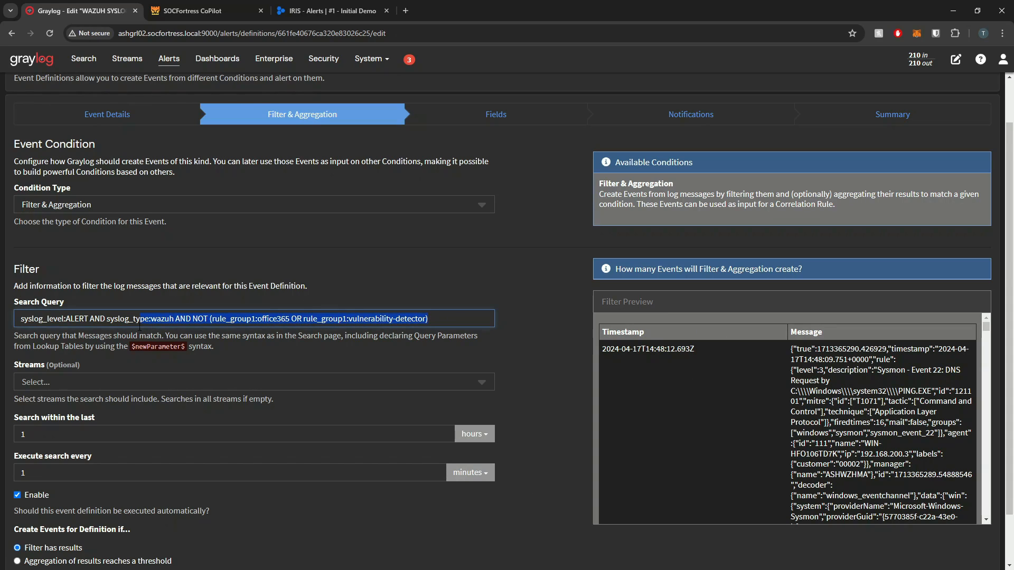
Step: Examine the messages in the filter preview and the office365 exclusion in the search query
scroll(696, 340, "down", 5)
scroll(699, 360, "down", 10)
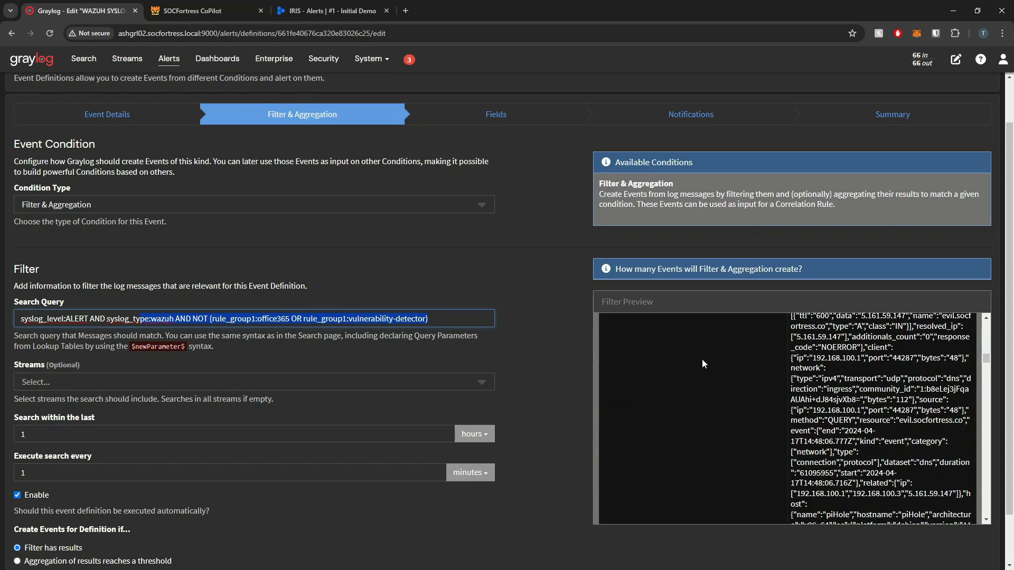
scroll(707, 362, "up", 10)
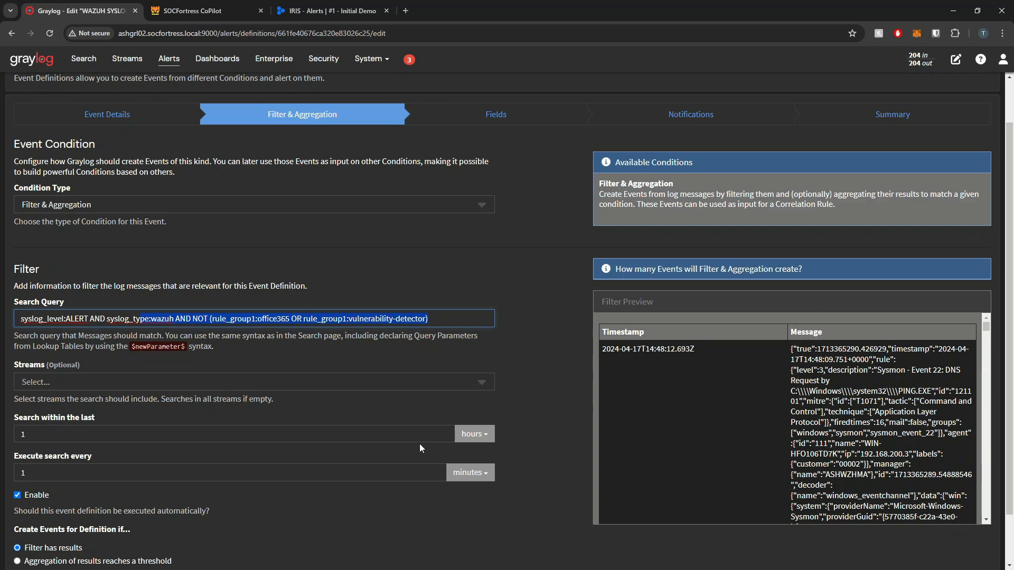
double_click(270, 319)
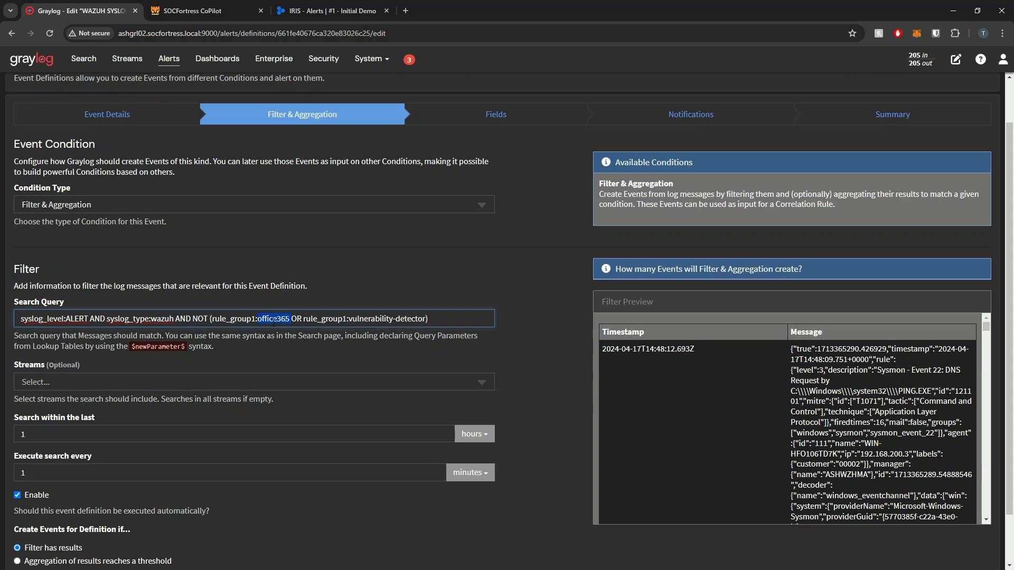
Step: Set the event definition's search window to the last 1 minutes
left_click(474, 434)
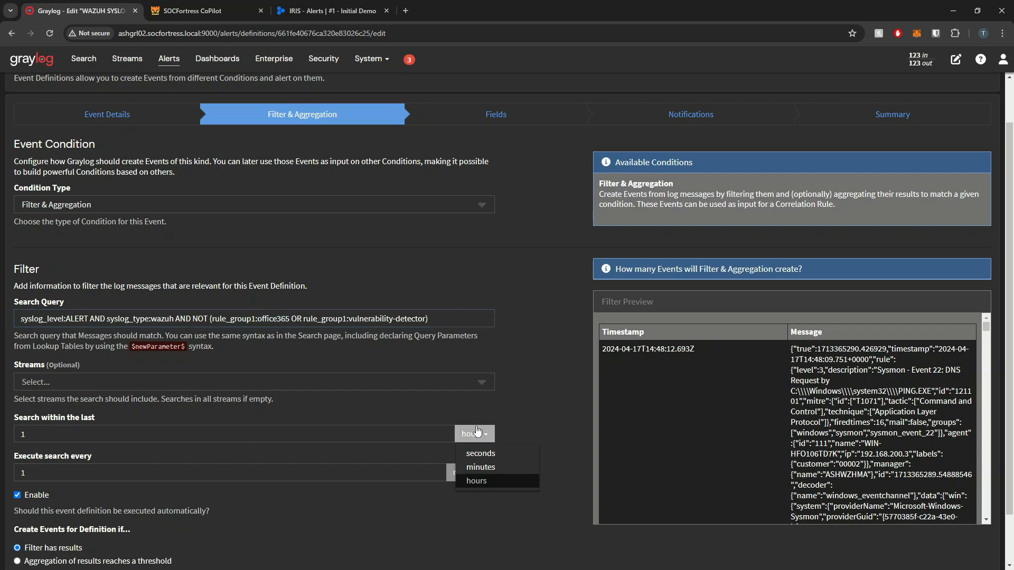
left_click(492, 468)
scroll(391, 372, "down", 1)
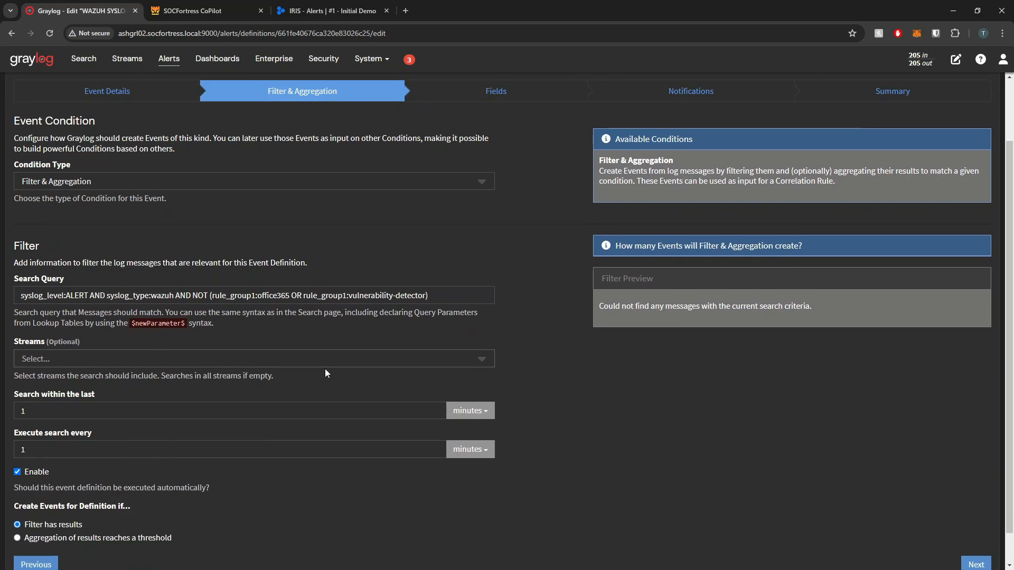
scroll(325, 369, "down", 1)
Step: Review the event definition's custom fields and SEND TO COPILOT notification, and save the updated event definition from its summary
left_click(975, 534)
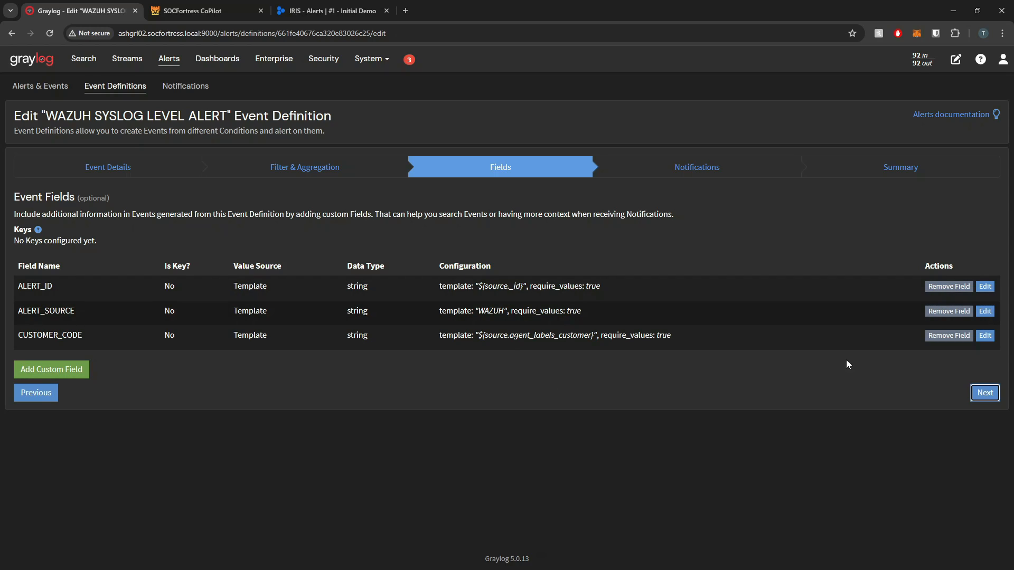
left_click(984, 393)
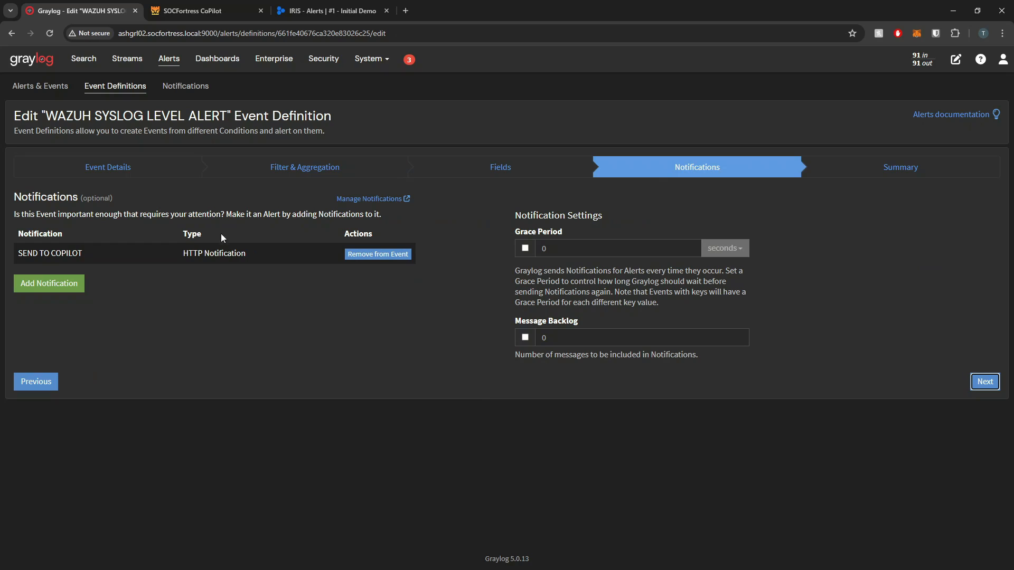
left_click_drag(35, 253, 227, 253)
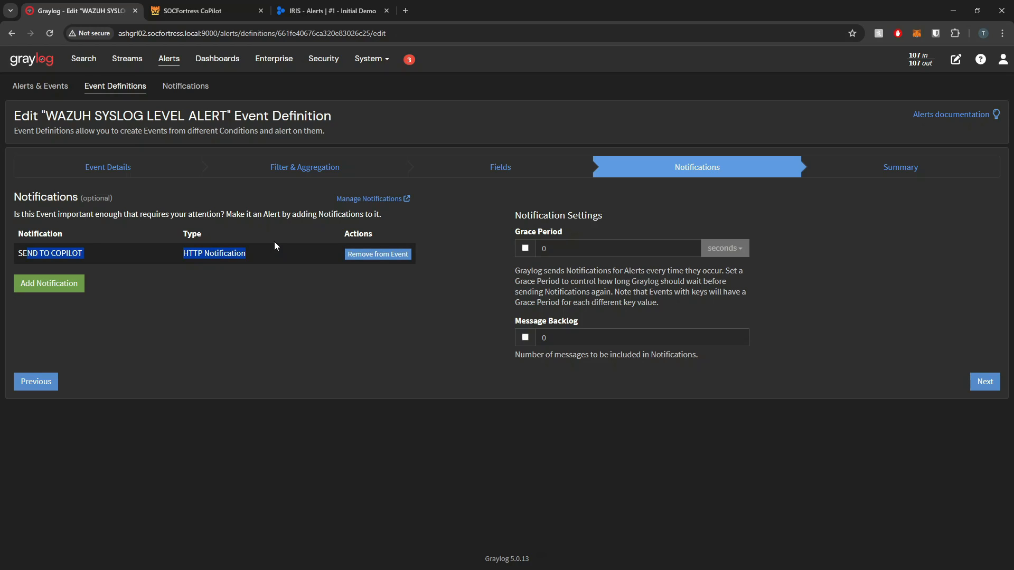
left_click(985, 382)
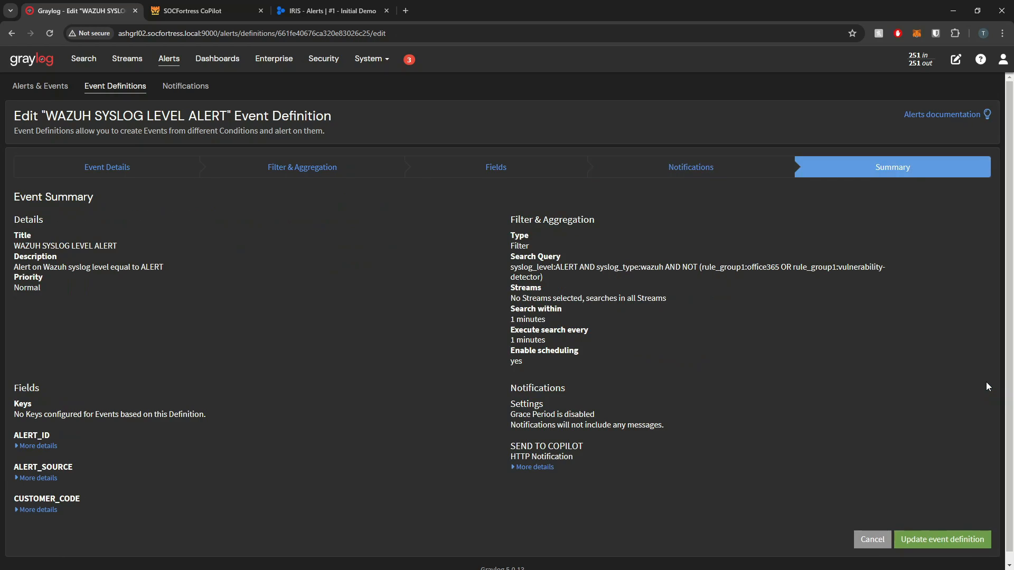
left_click(961, 541)
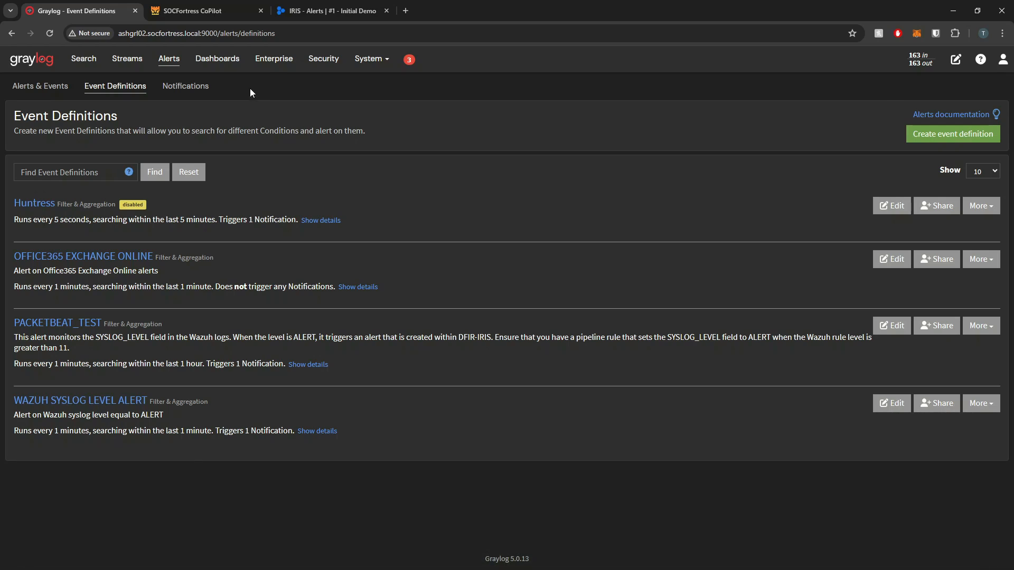
Step: Switch to SOCFortress CoPilot, reload the Alert Provisioning page and check the WAZUH SYSLOG LEVEL ALERT status
left_click(232, 11)
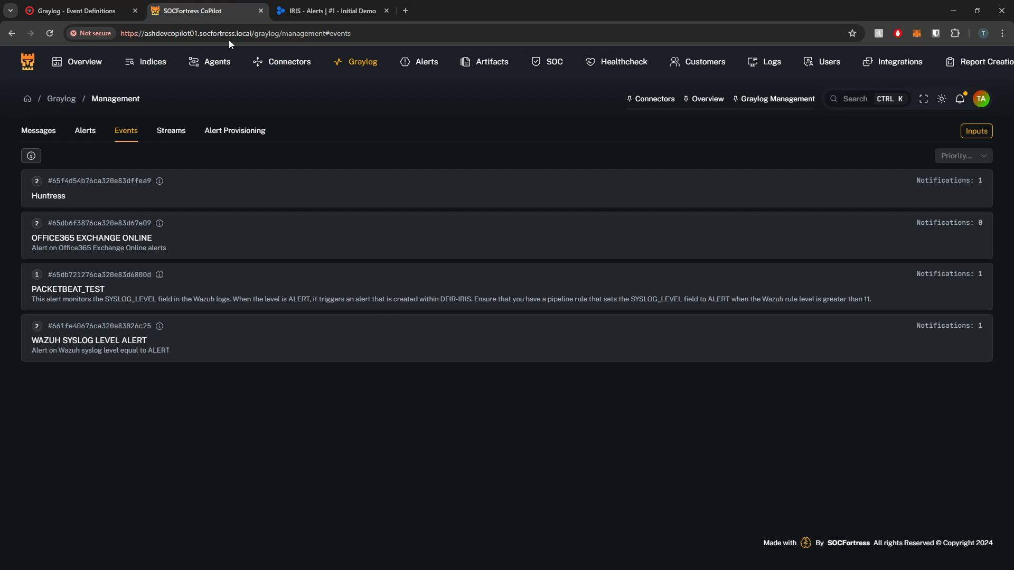
left_click(256, 137)
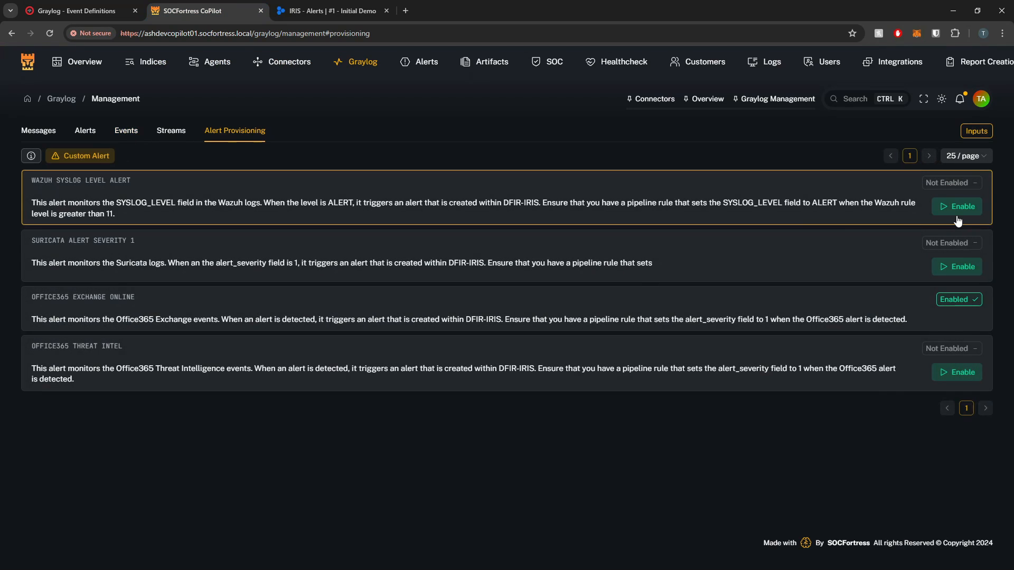
left_click(50, 34)
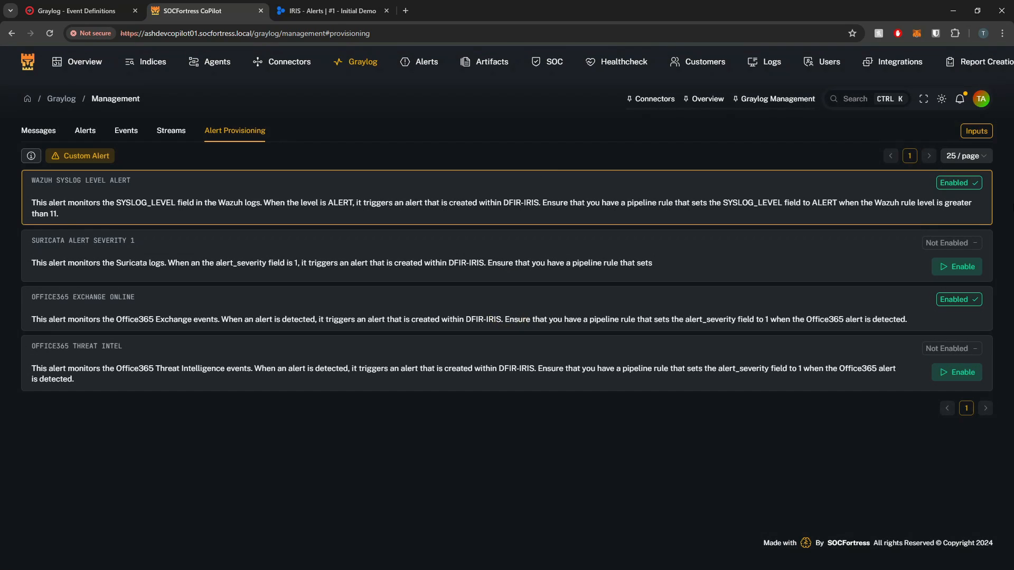
left_click_drag(946, 179, 983, 184)
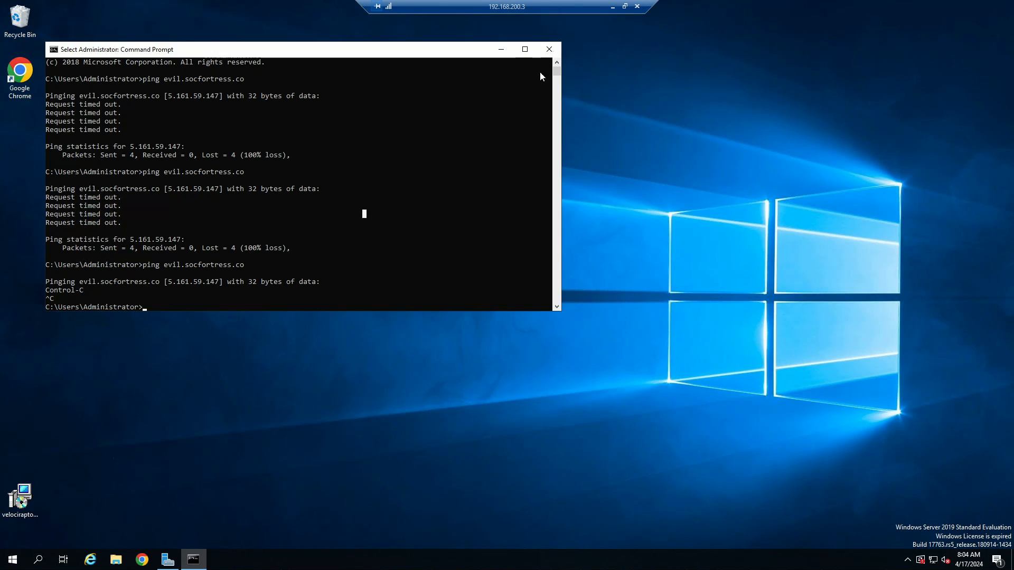
Step: On the remote Windows server, open a new Command Prompt, ping evil.socfortress.co and minimize the remote session
left_click(14, 562)
type("comm")
key("Return")
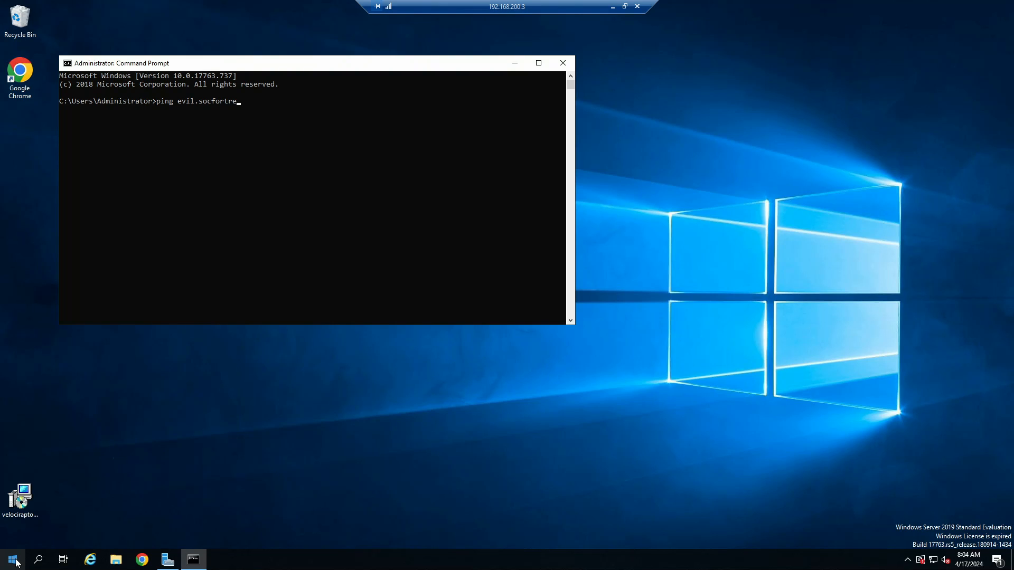
key("Return")
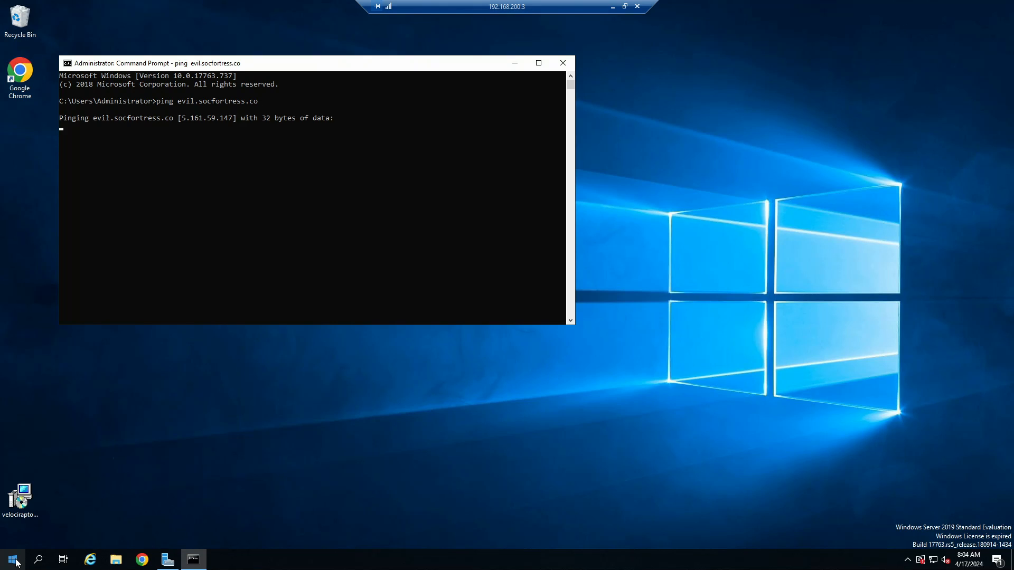
left_click(615, 6)
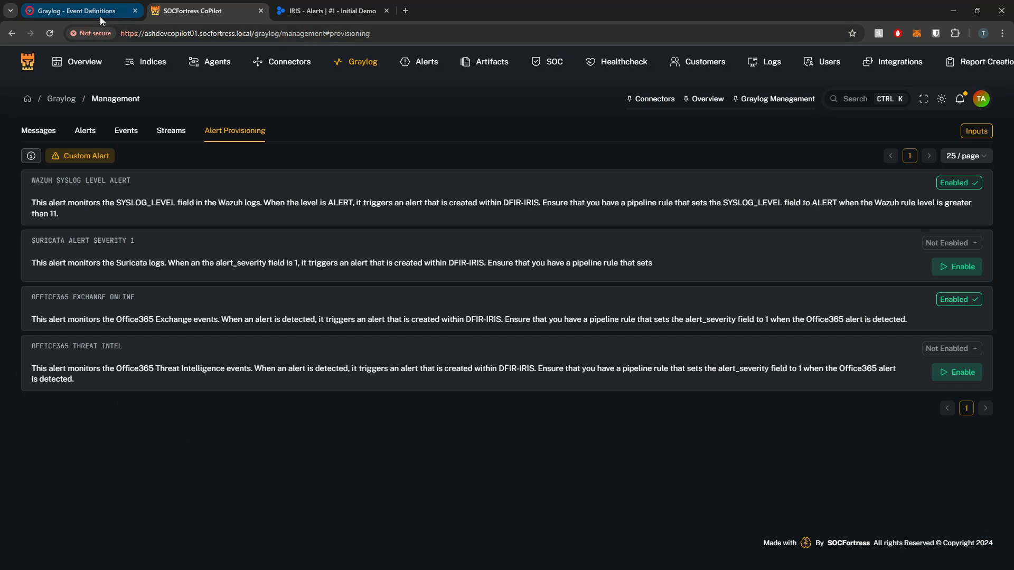
Step: Switch to Graylog and search the messages of the last 5 minutes for syslog_level:ALERT
left_click(85, 12)
left_click(135, 61)
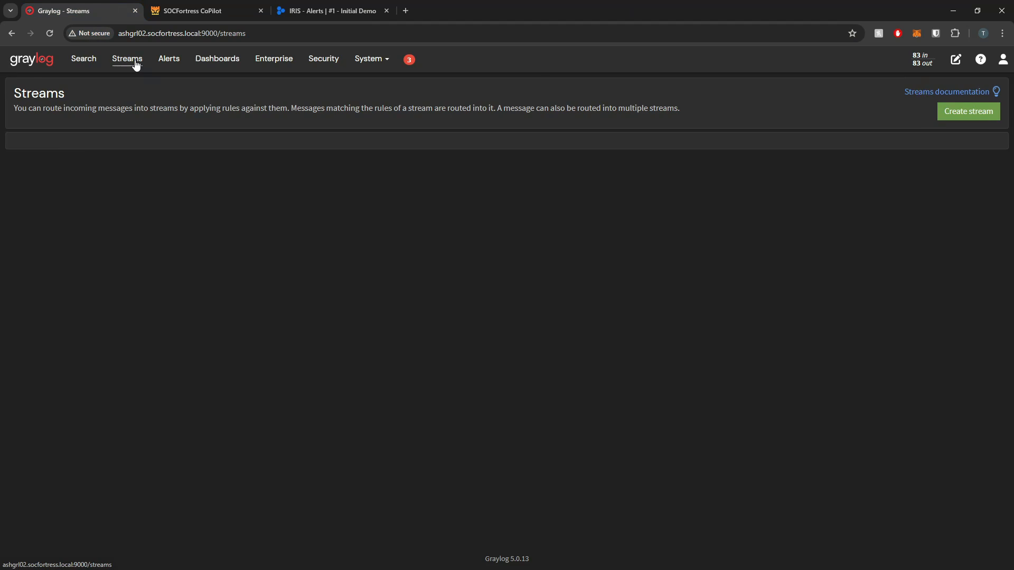
scroll(144, 288, "down", 2)
left_click(83, 67)
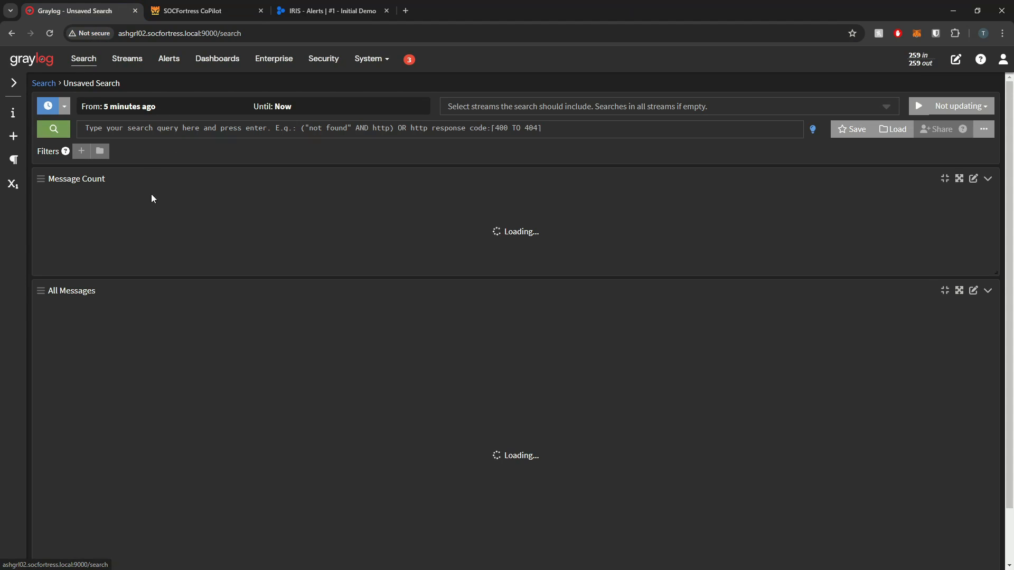
left_click(161, 128)
type("syslog_level:ALERT")
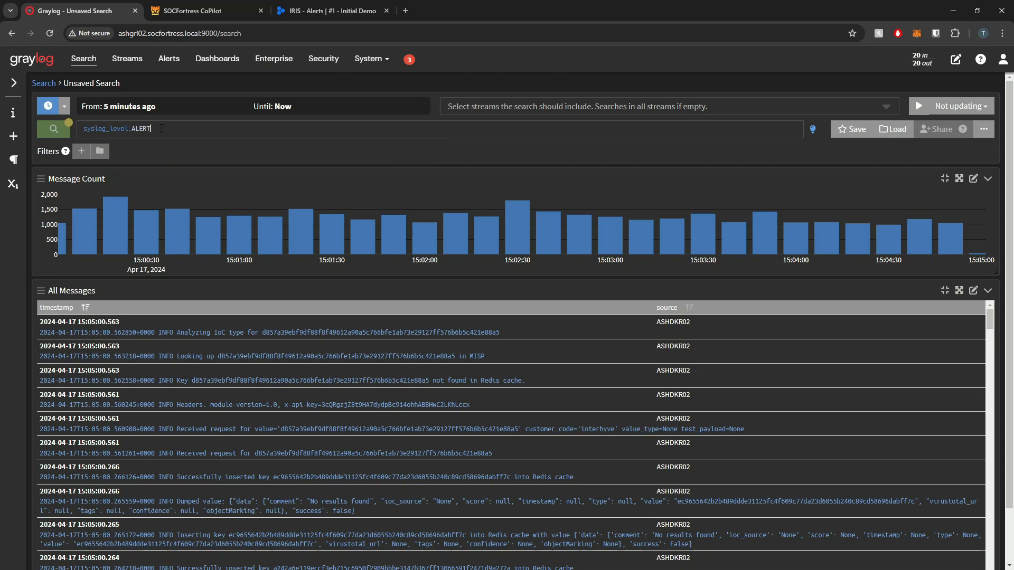
key("Return")
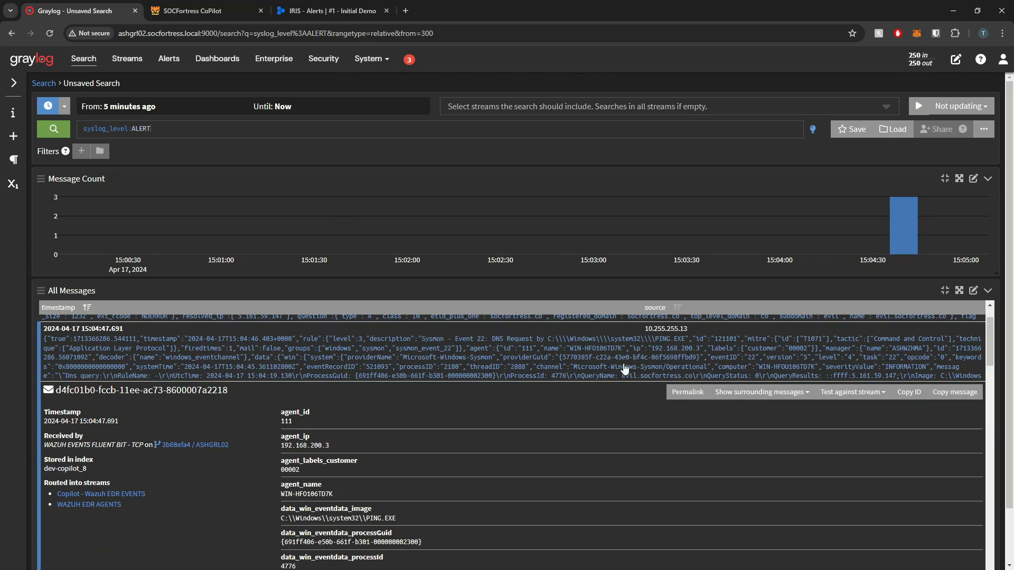
Step: Inspect the PING.EXE DNS request message's details, including its query name, syslog_level and threat intel fields
left_click(798, 459)
scroll(472, 374, "down", 2)
scroll(420, 391, "down", 2)
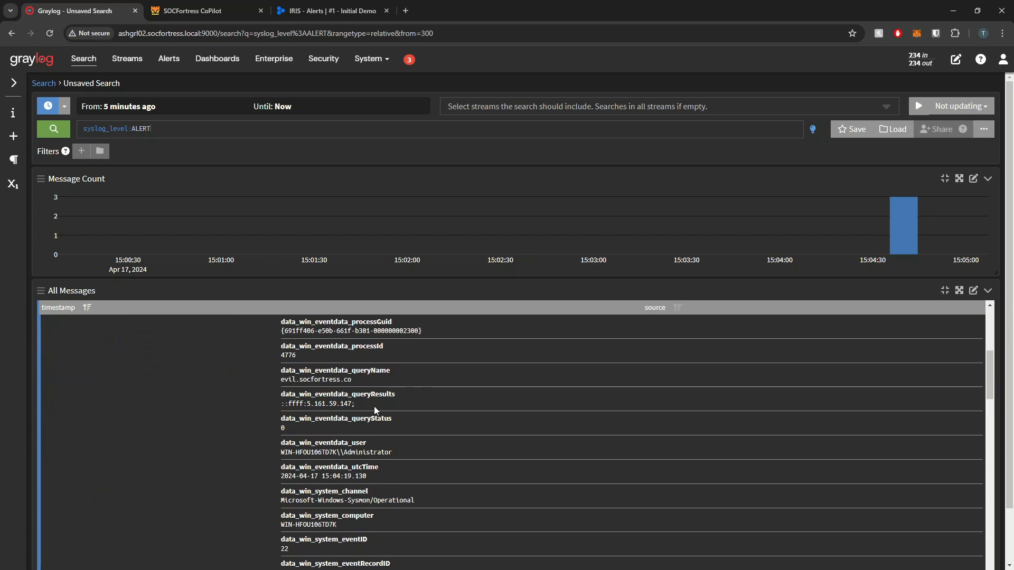
left_click_drag(285, 380, 355, 383)
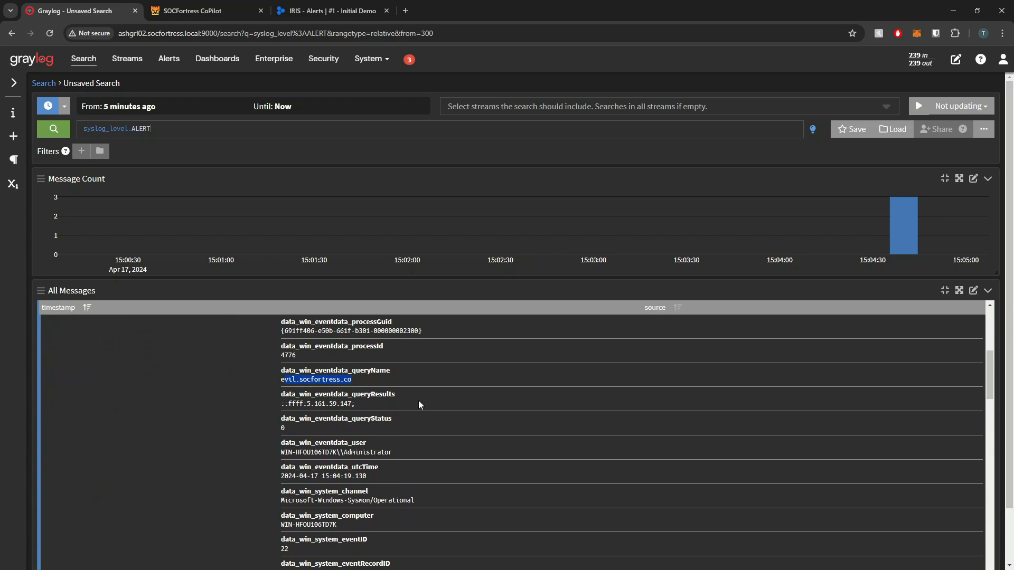
scroll(467, 391, "down", 15)
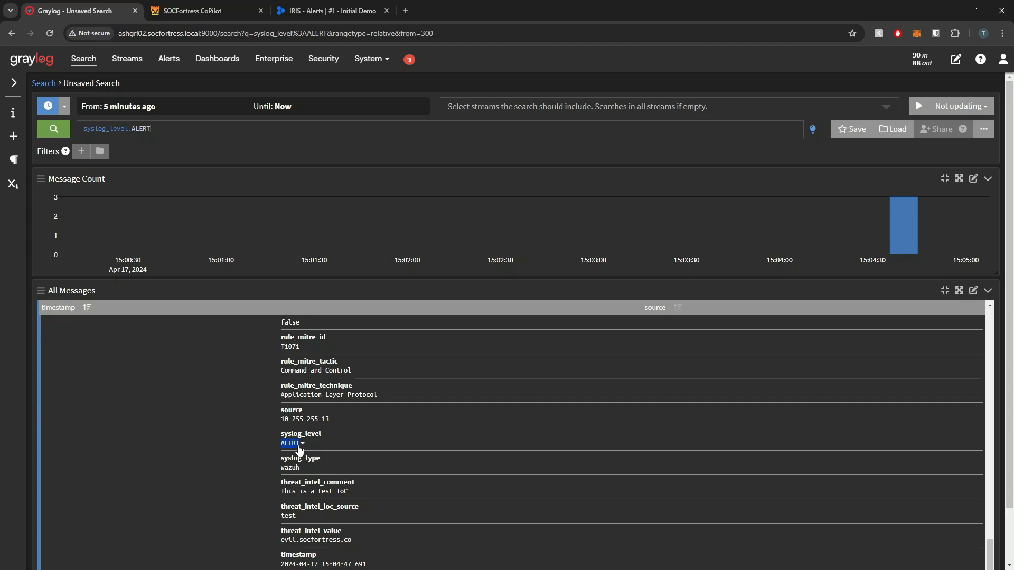
Step: Reopen the WAZUH SYSLOG LEVEL ALERT event definition in the editor and show its Filter & Aggregation settings
left_click(169, 59)
left_click(113, 89)
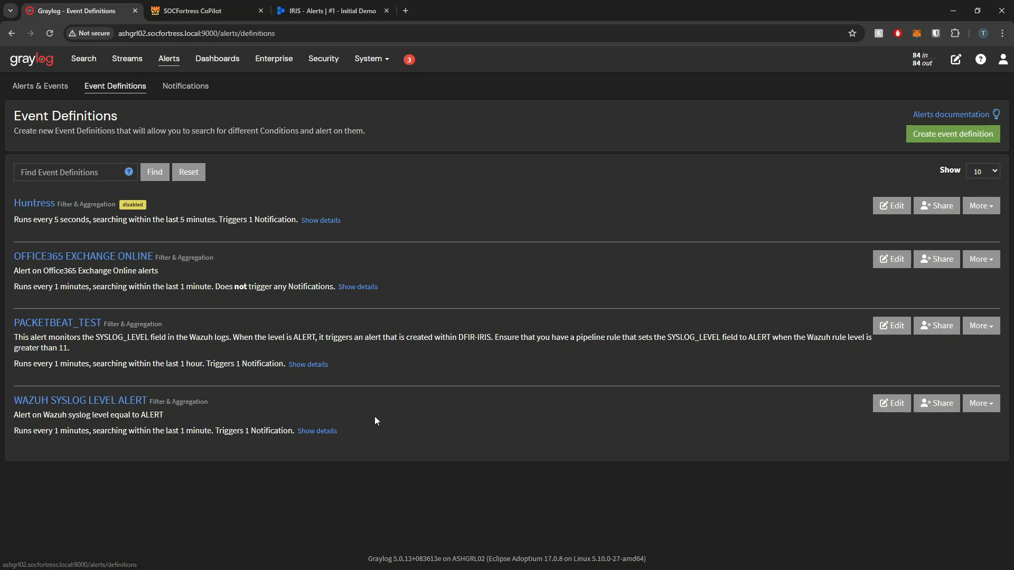
left_click(894, 404)
left_click(317, 170)
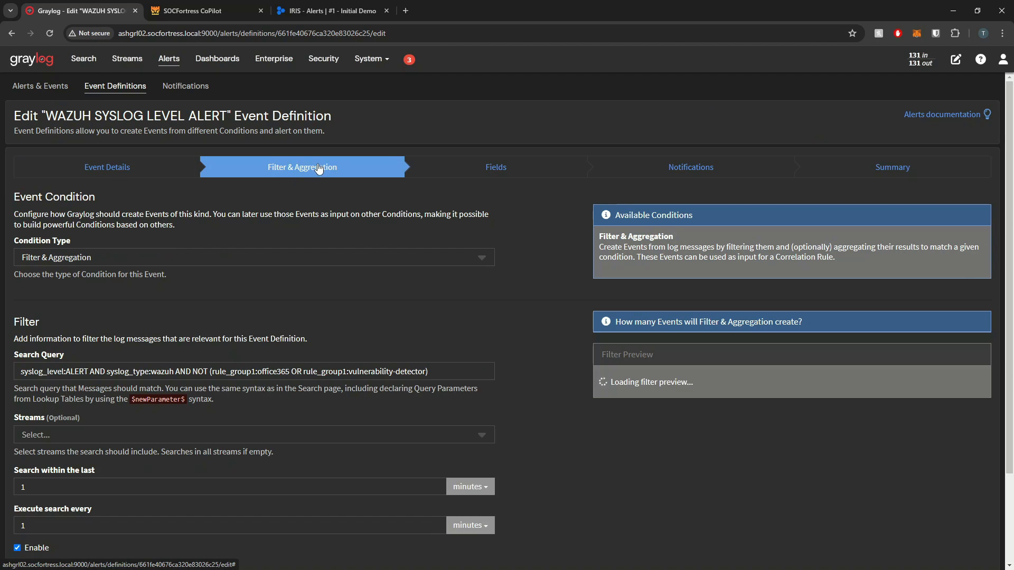
Step: Examine the filter preview for messages matching the search query, along with the search window and execution interval
scroll(753, 444, "down", 7)
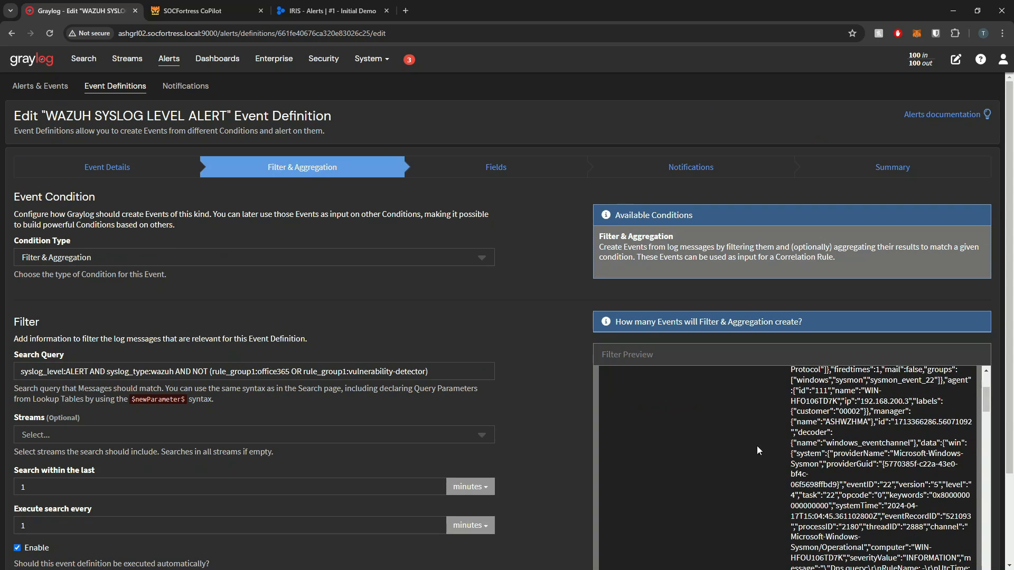
scroll(601, 252, "down", 3)
scroll(766, 391, "up", 6)
scroll(768, 389, "up", 1)
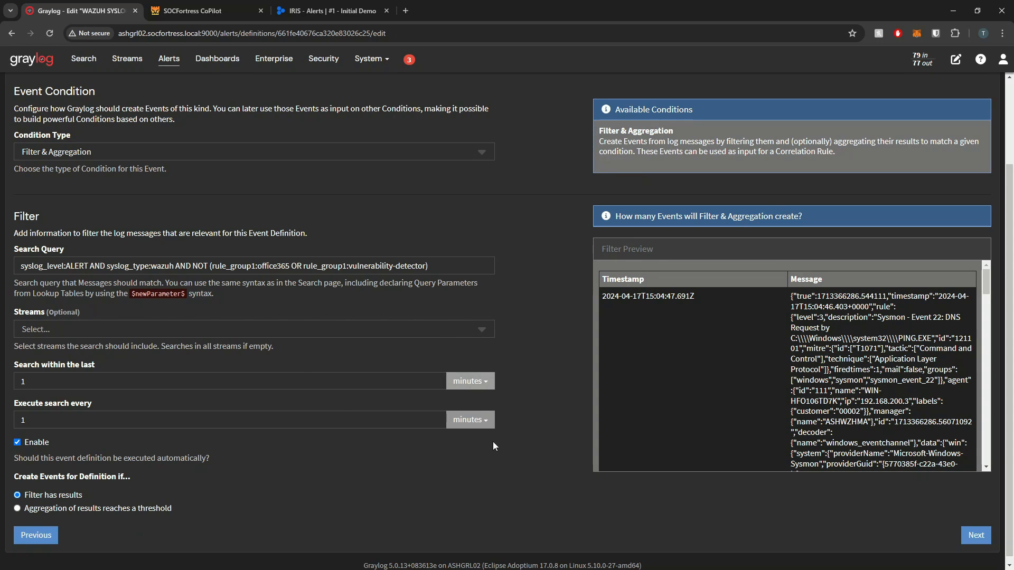
scroll(724, 341, "down", 15)
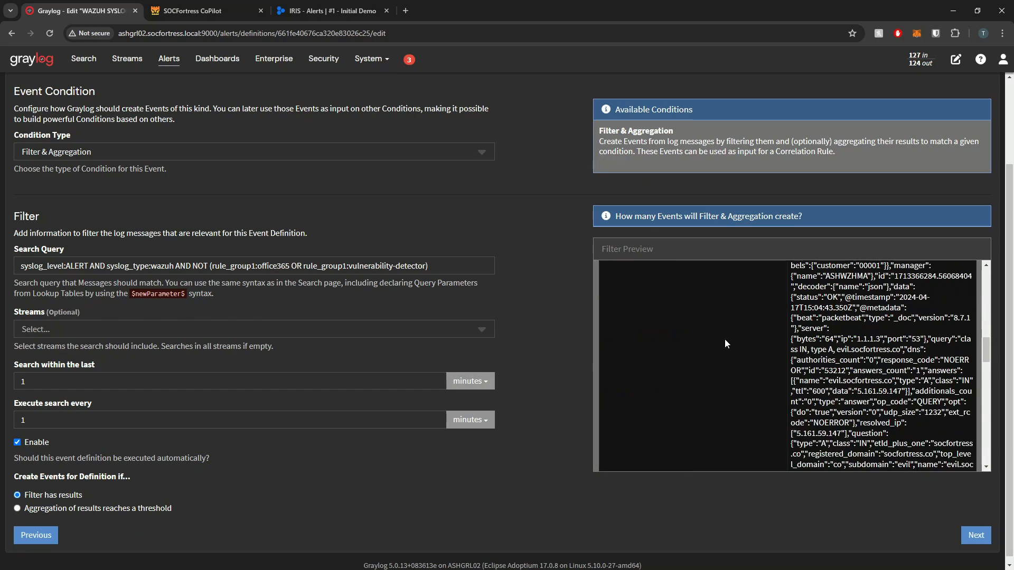
scroll(720, 344, "up", 10)
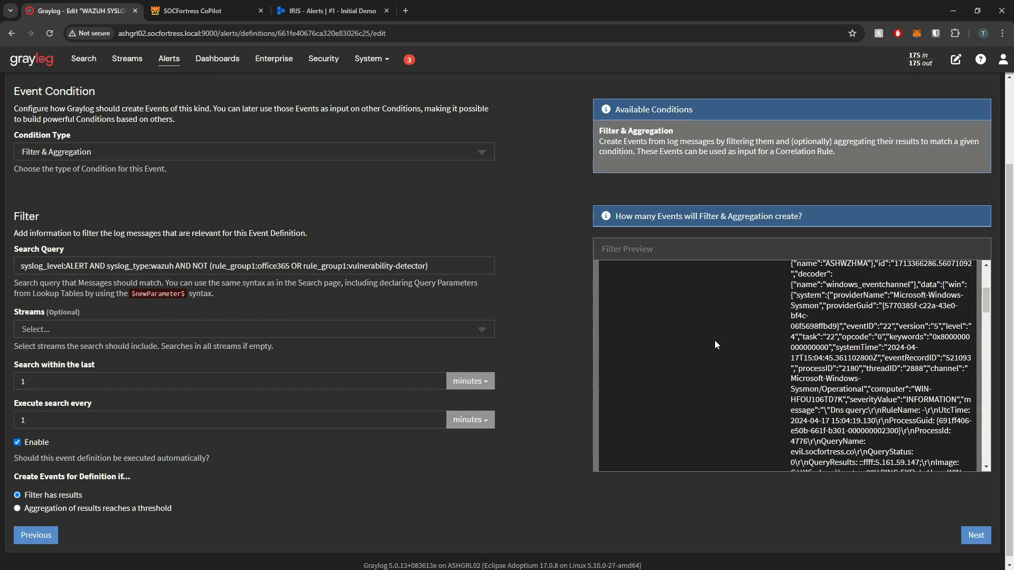
scroll(66, 103, "up", 2)
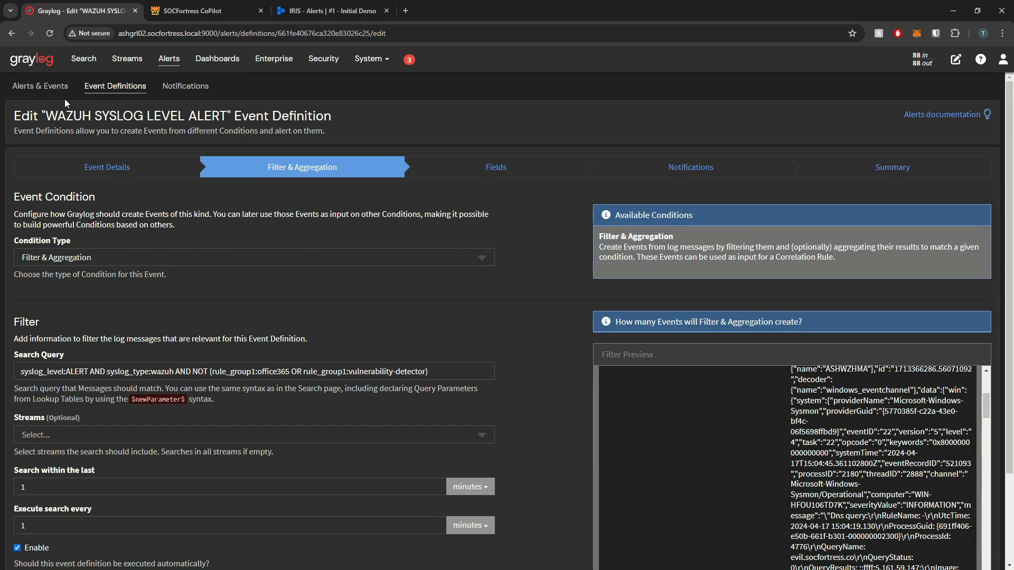
scroll(517, 432, "down", 2)
scroll(848, 374, "down", 5)
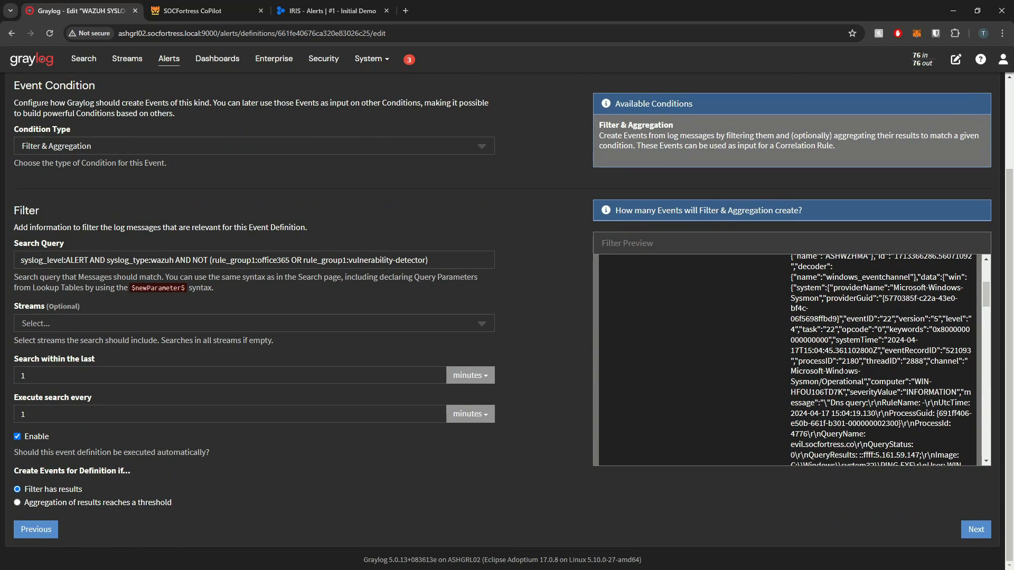
scroll(489, 307, "up", 4)
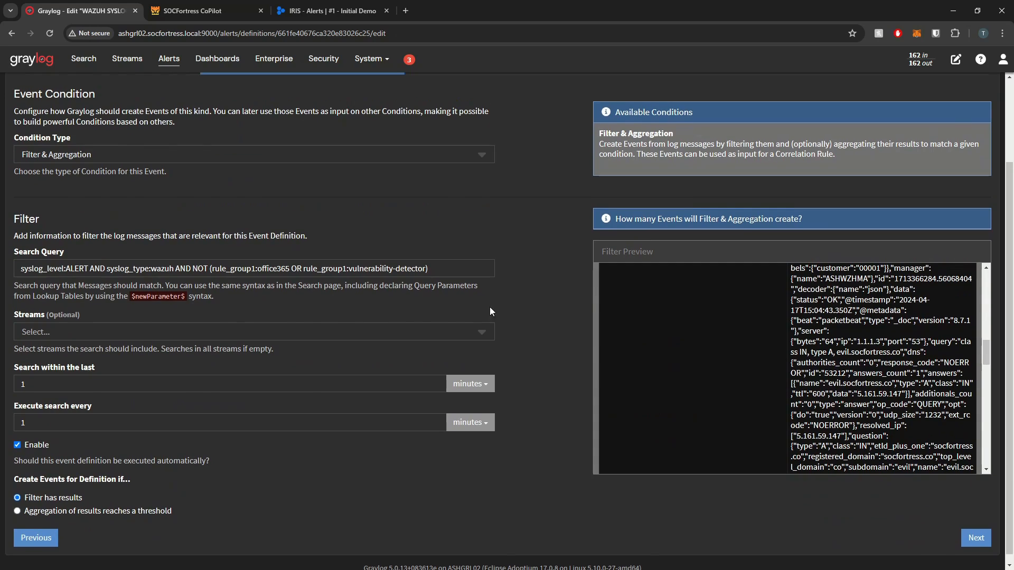
Step: Go to the Alerts & Events list and refresh it to check for new WAZUH SYSLOG LEVEL ALERT entries
left_click(51, 89)
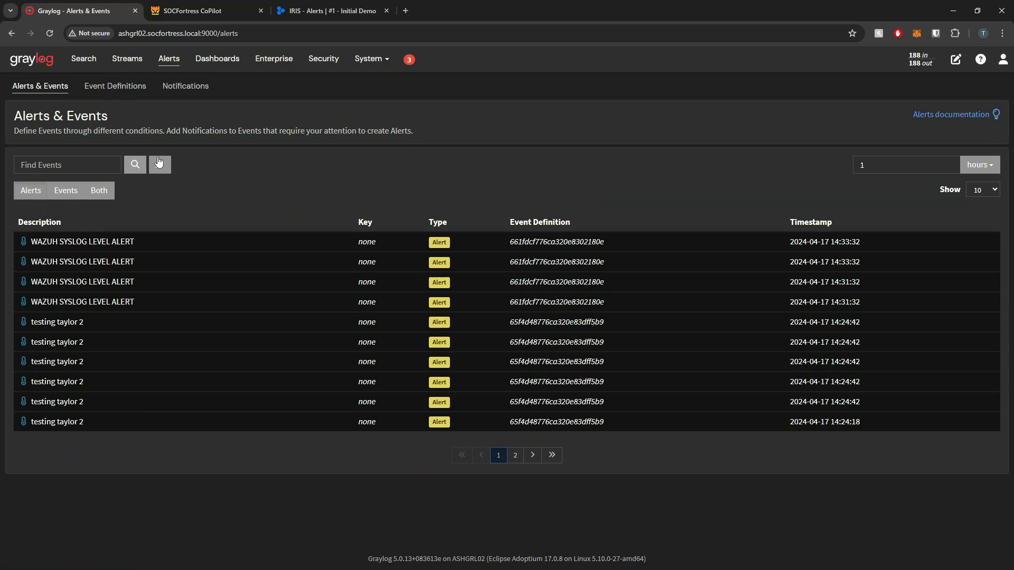
left_click(161, 165)
left_click(161, 166)
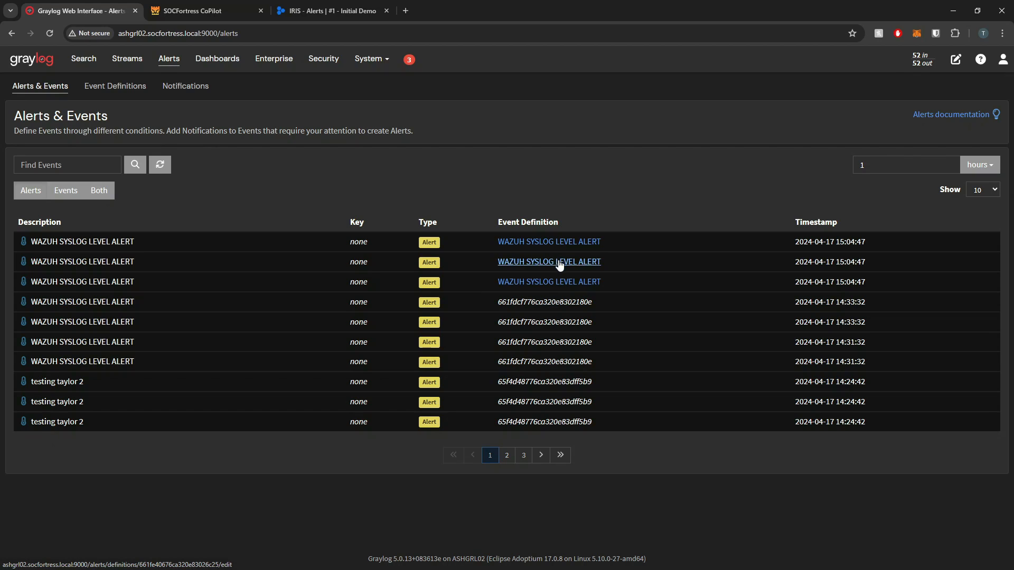
Step: Switch to SOCFortress CoPilot and review the WAZUH SYSLOG LEVEL ALERT entries in Graylog management's alerts list
key("ctrl+Tab")
left_click(85, 131)
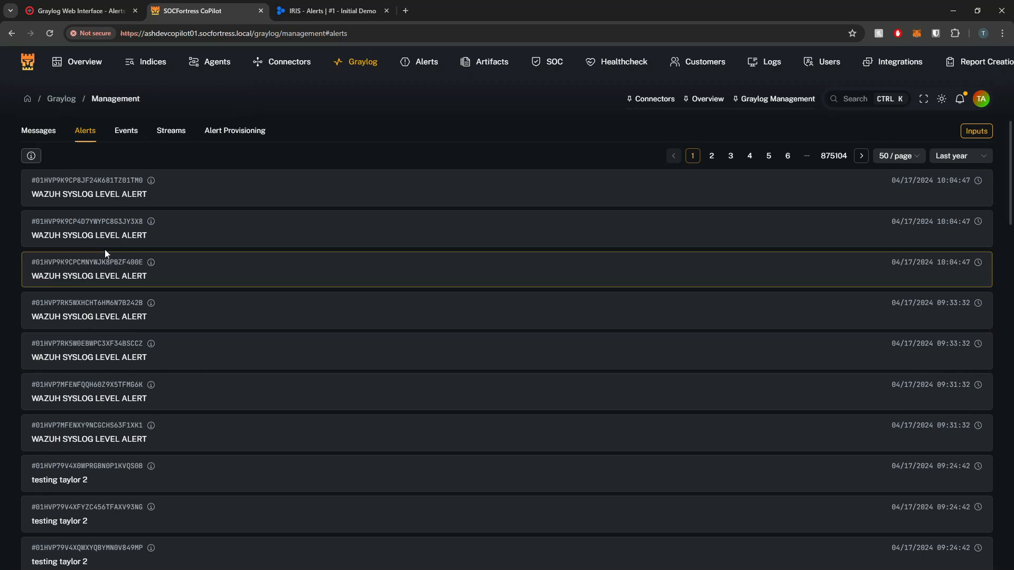
scroll(121, 362, "down", 1)
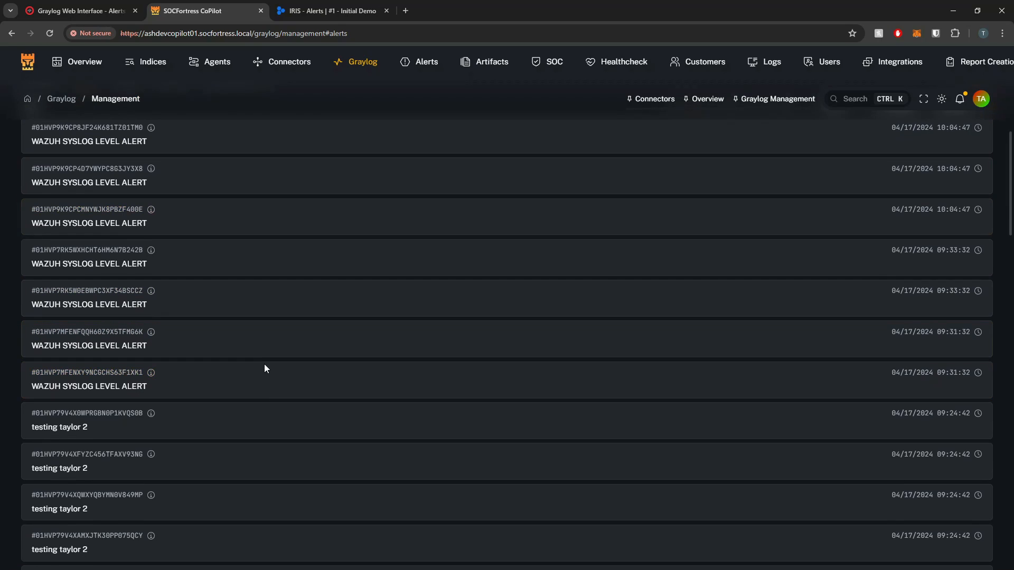
scroll(814, 290, "up", 1)
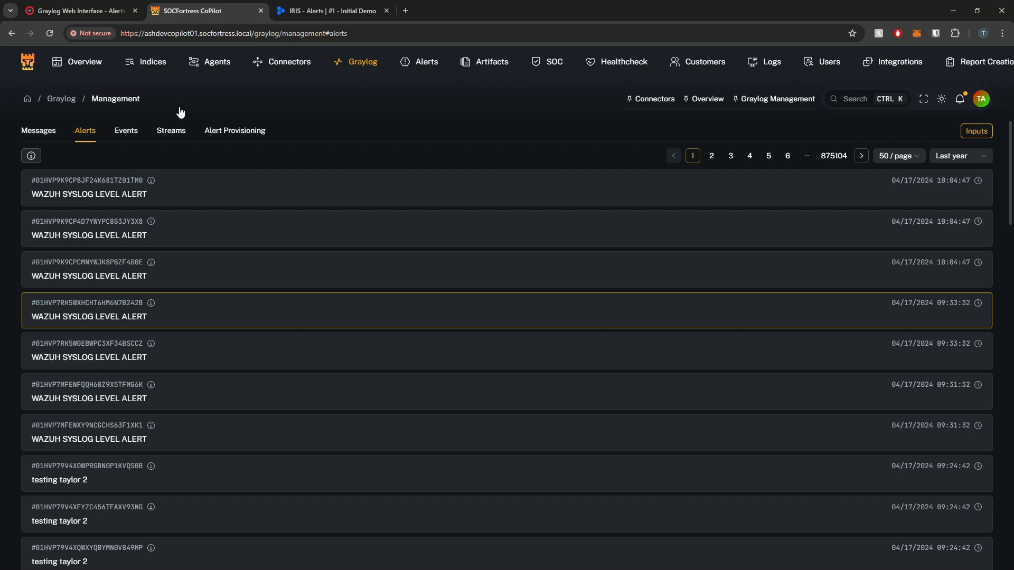
Step: Check the alerts list in IRIS, and return to SOCFortress CoPilot to show the Customers page
left_click(312, 20)
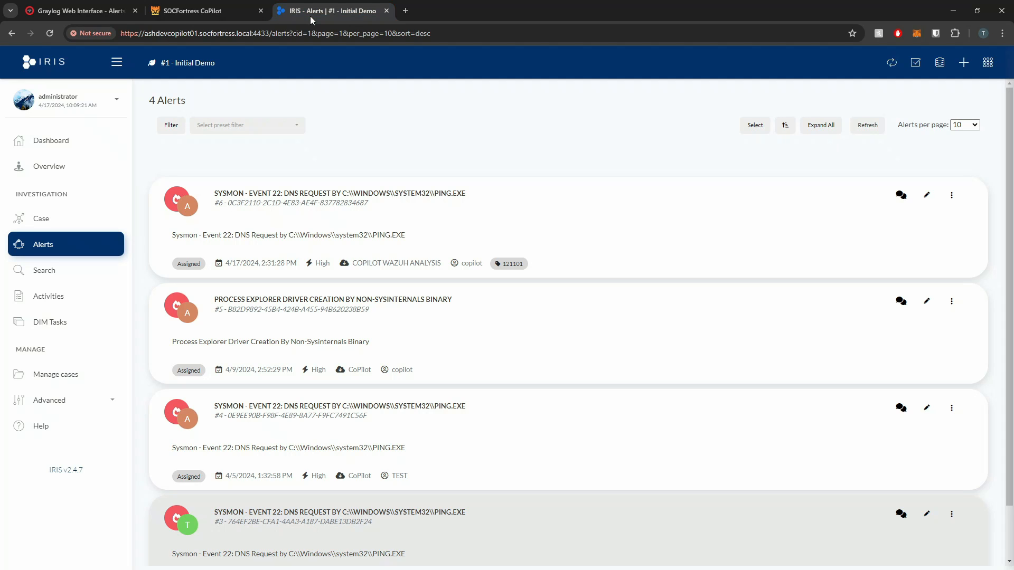
left_click(202, 13)
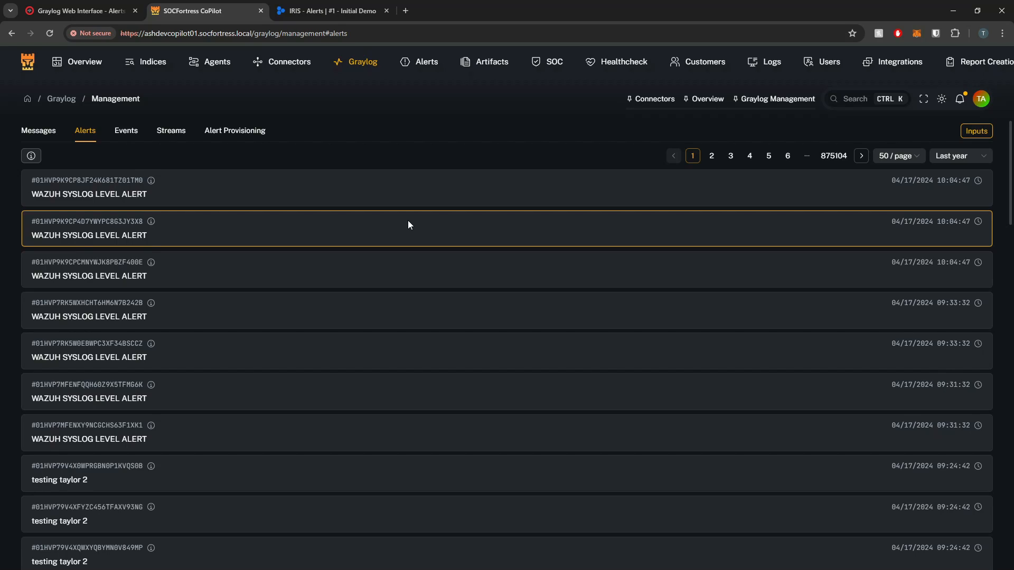
left_click(700, 64)
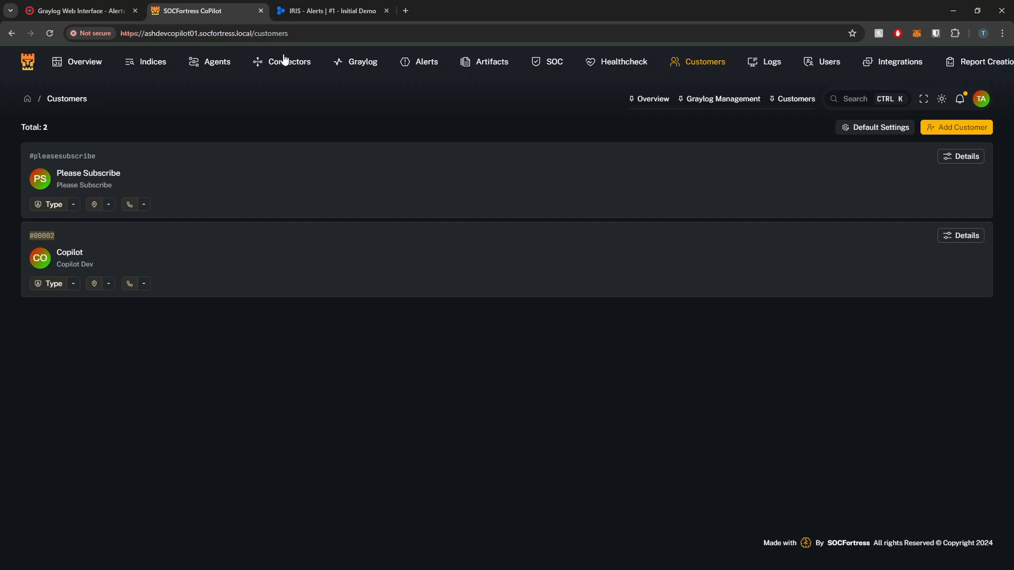
Step: Switch to IRIS and expand alert #6 for the PING.EXE DNS request to examine its general info, context and assets
left_click(328, 11)
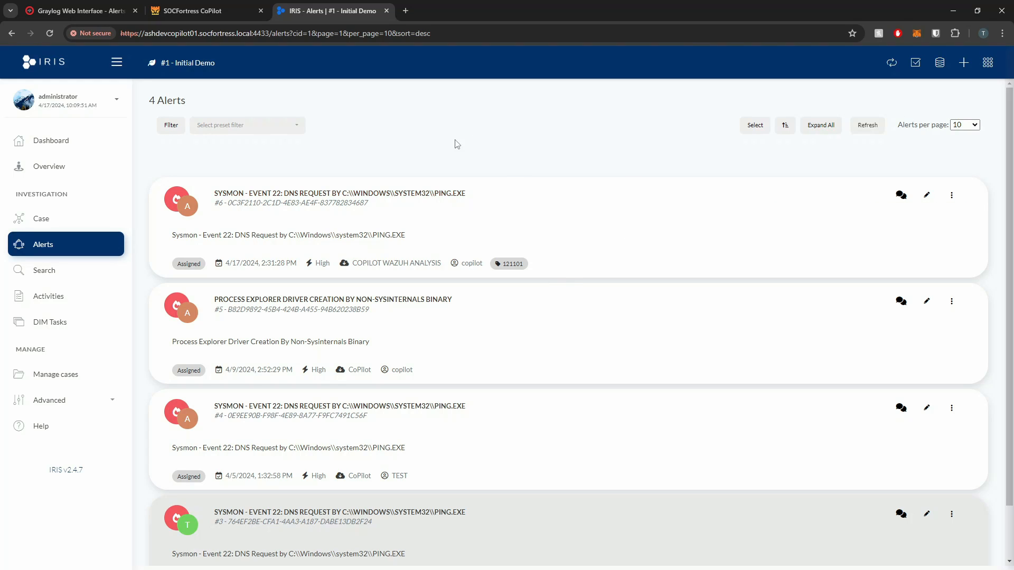
left_click(309, 200)
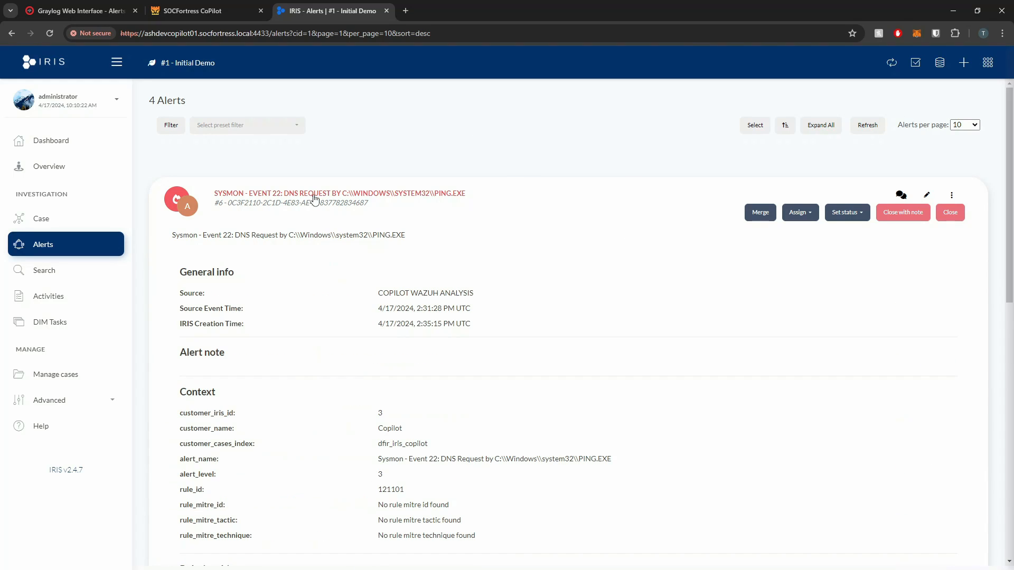
scroll(507, 200, "down", 6)
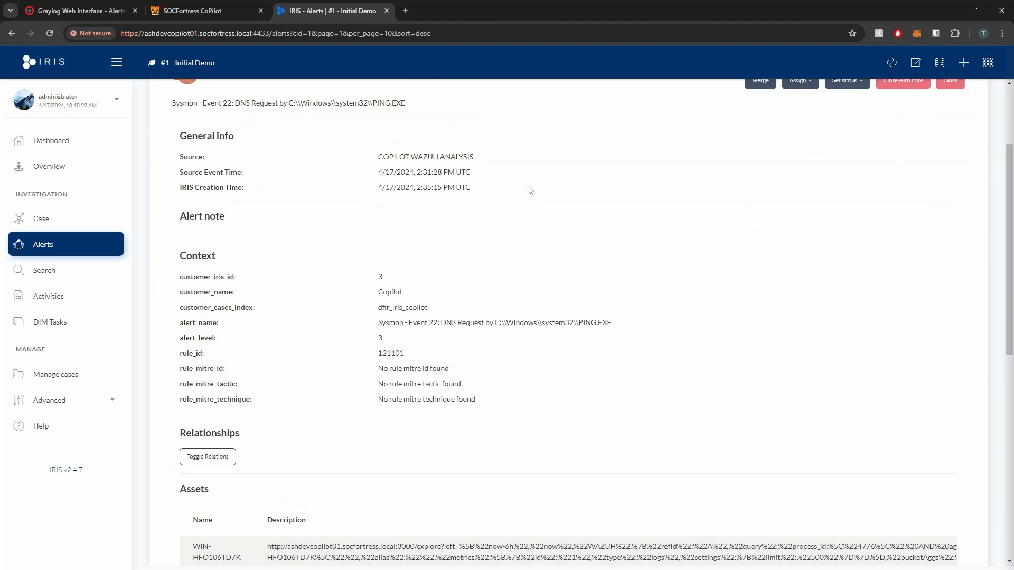
left_click_drag(267, 378, 191, 361)
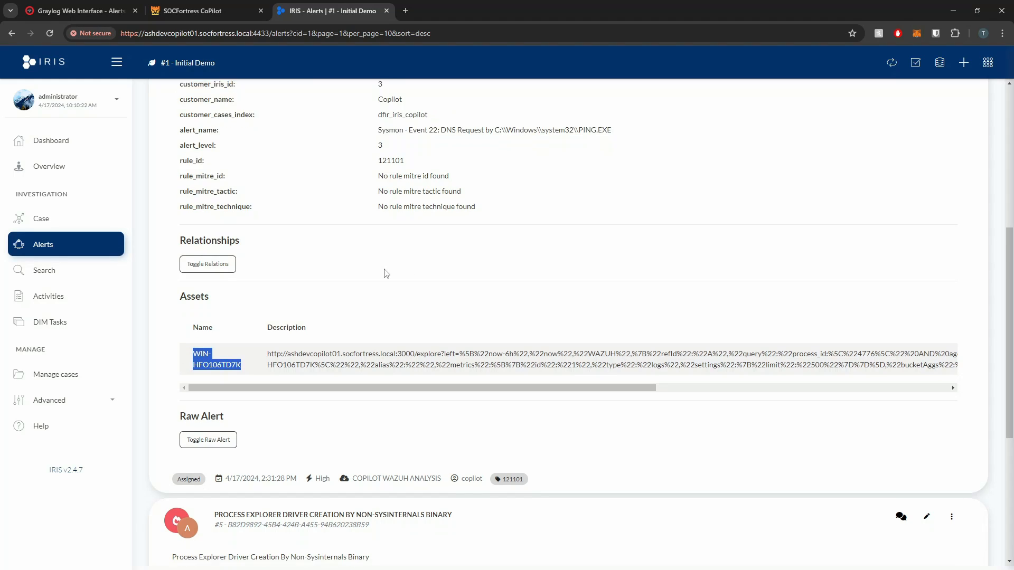
Step: Return to SOCFortress CoPilot, open SOC alert #6 for the PING.EXE DNS request and review its context, including the alert name
left_click(190, 11)
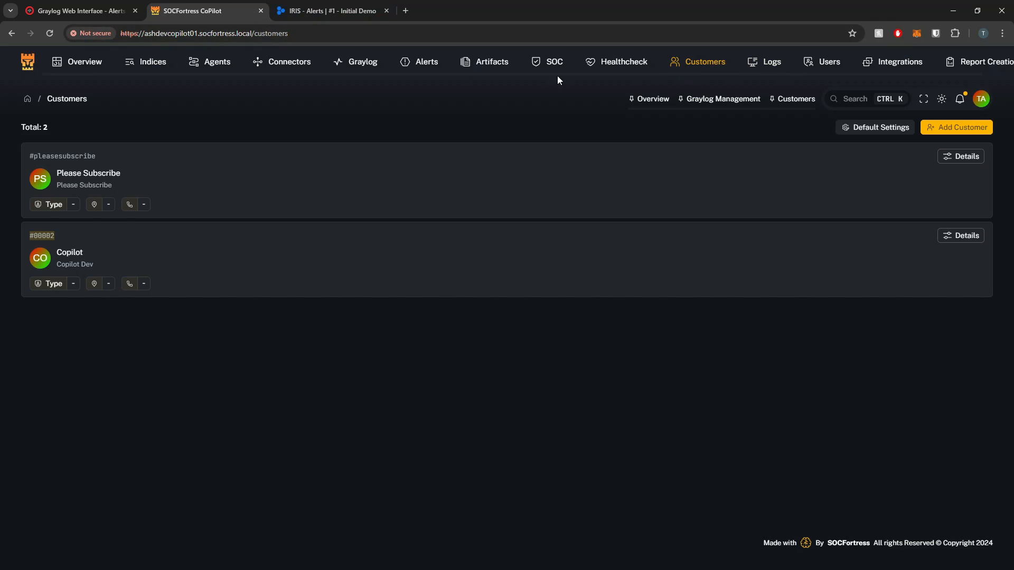
mouse_move(552, 61)
left_click(546, 90)
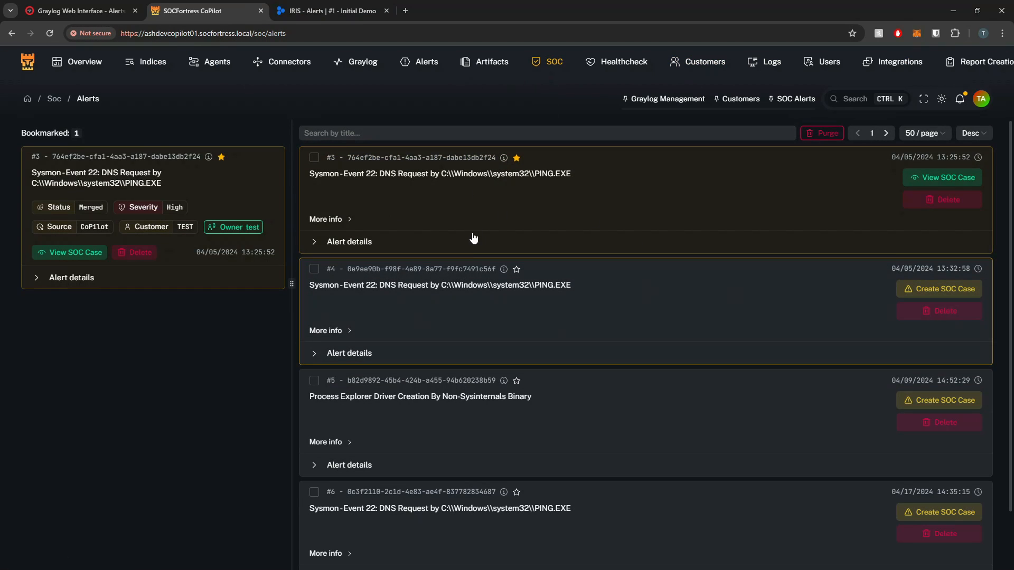
scroll(642, 233, "down", 2)
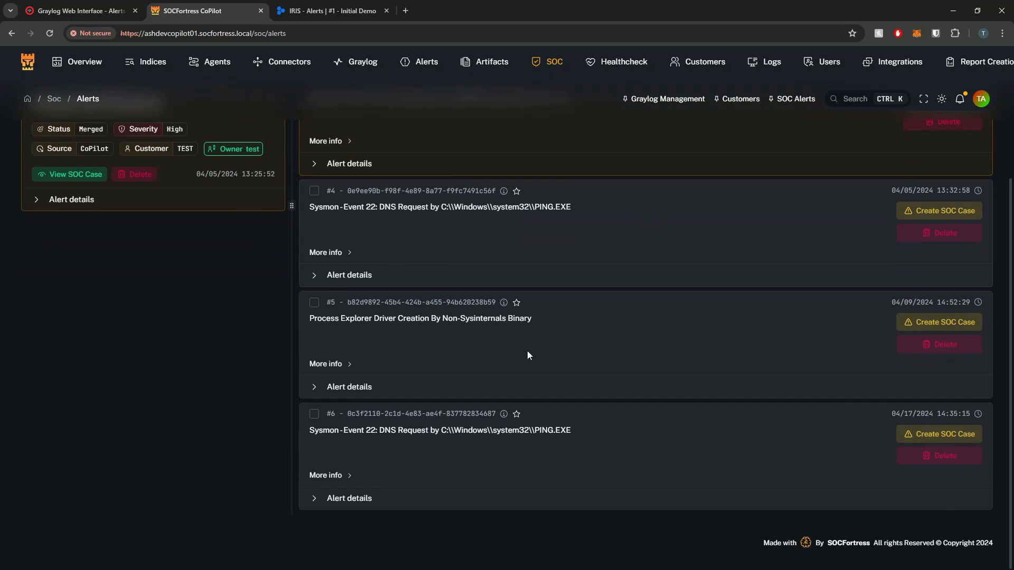
left_click(429, 414)
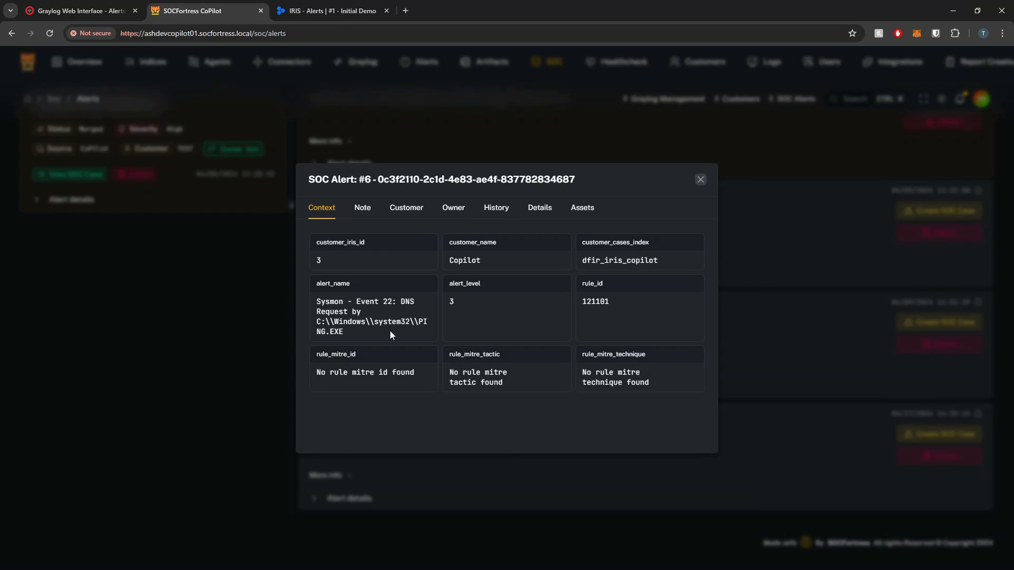
left_click_drag(318, 332, 383, 328)
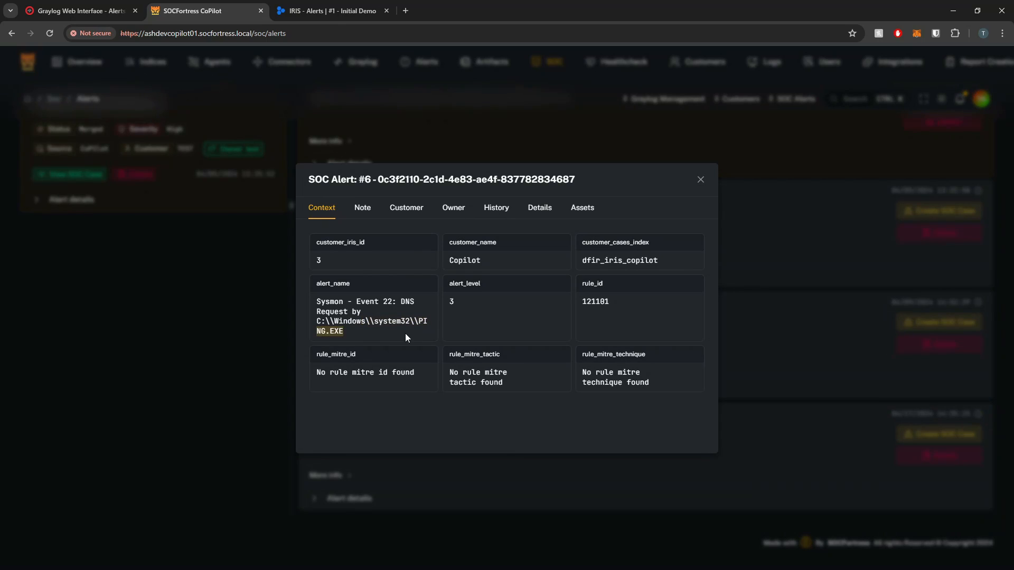
left_click(404, 334)
Step: Review the note, customer and assets information of SOC alert #6
left_click(360, 213)
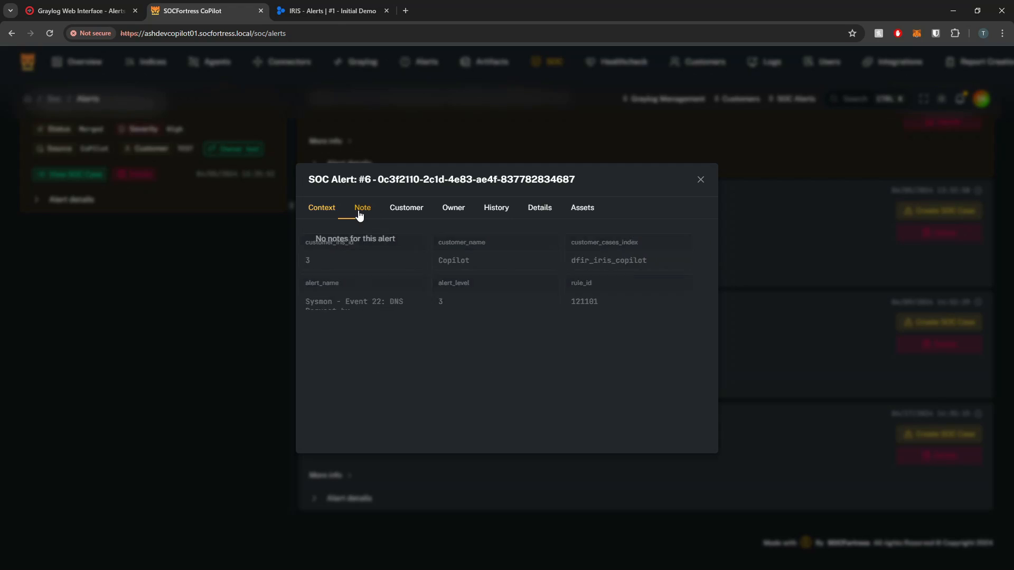
left_click(410, 214)
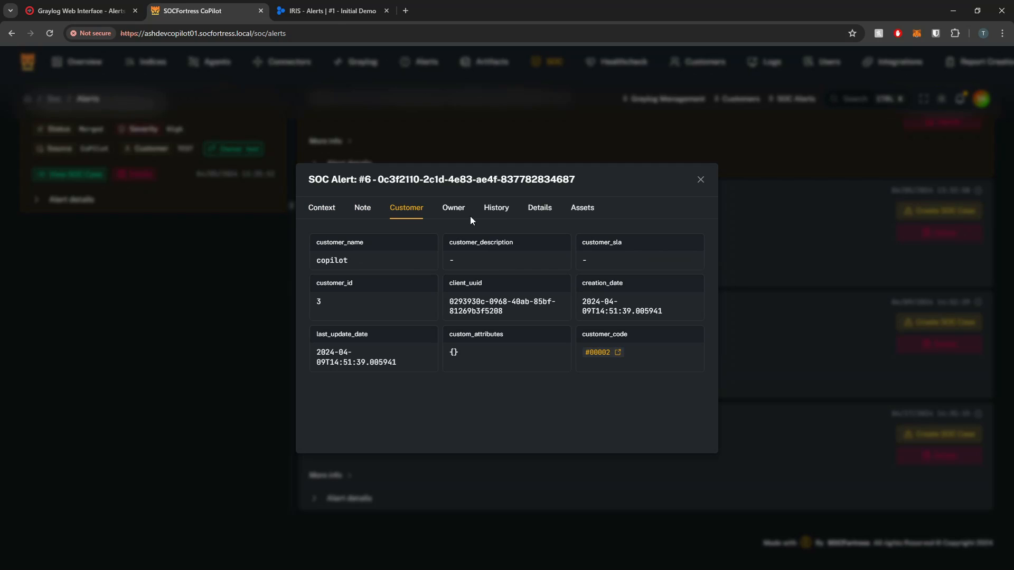
left_click(582, 213)
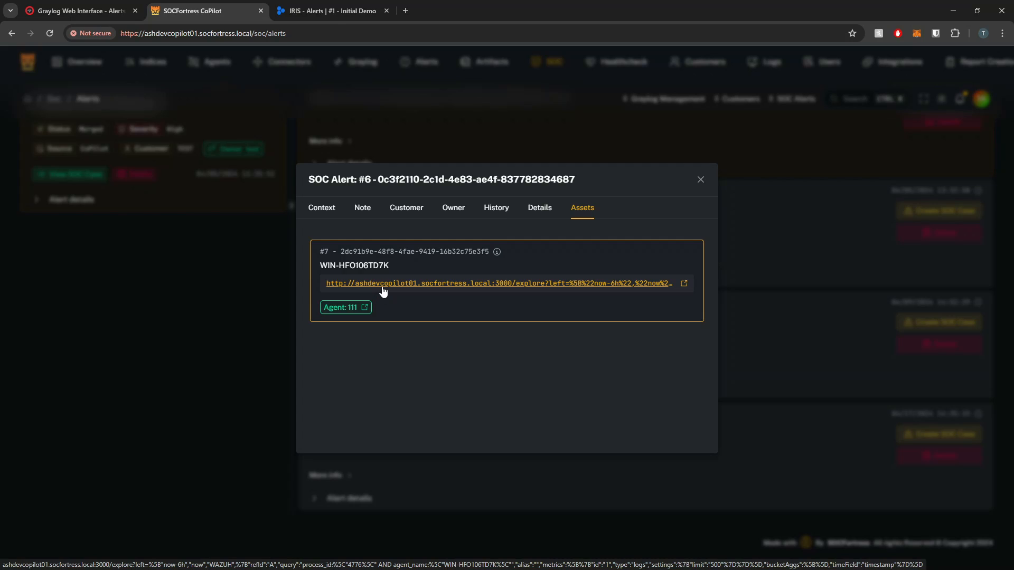
Step: View the WIN-HFO106TD7K asset's Grafana Explore link in a separate browser tab and close that tab
right_click(455, 283)
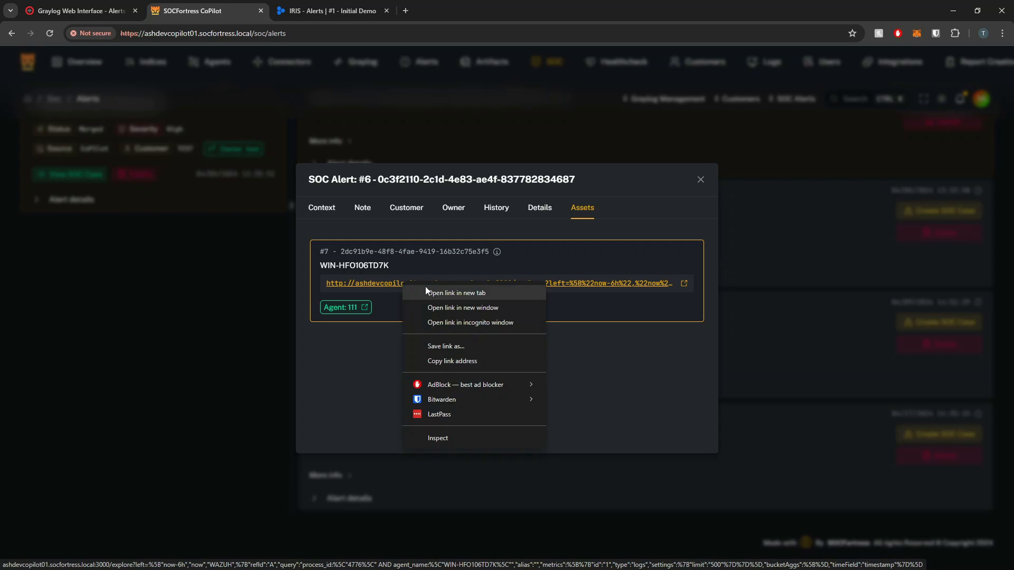
left_click(476, 290)
left_click(326, 8)
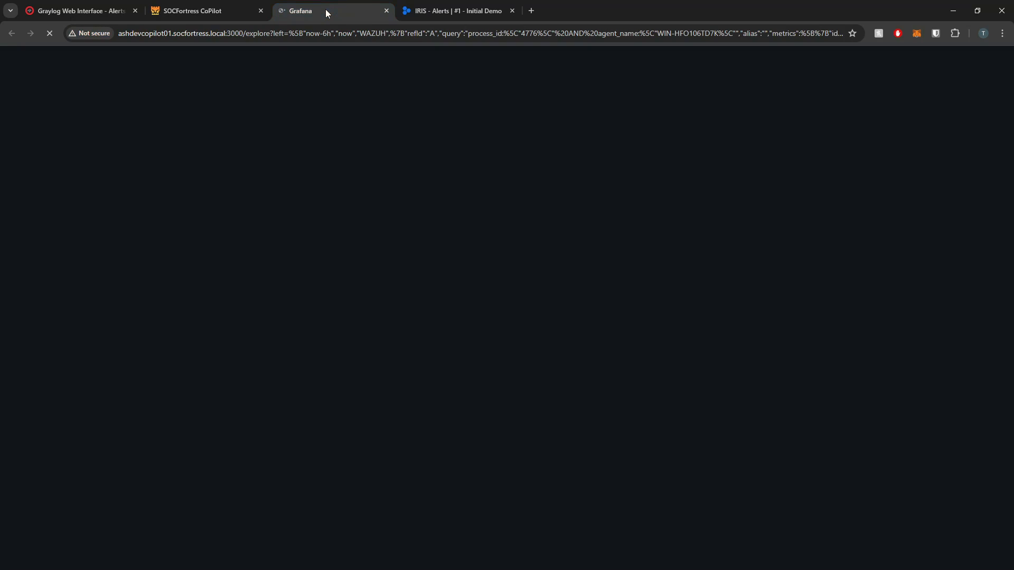
key("ctrl+shift+Tab")
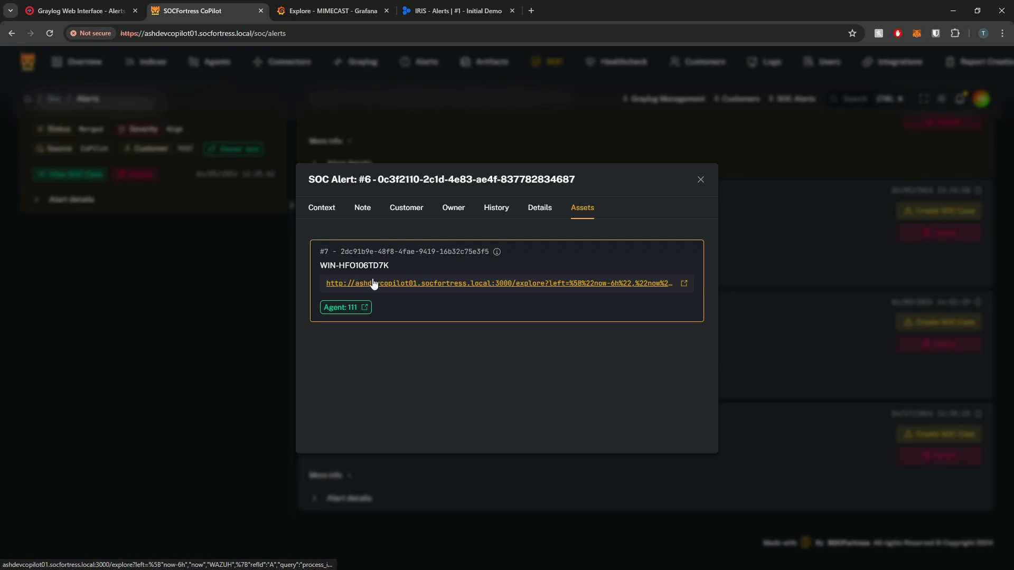
left_click(334, 11)
key("ctrl+w")
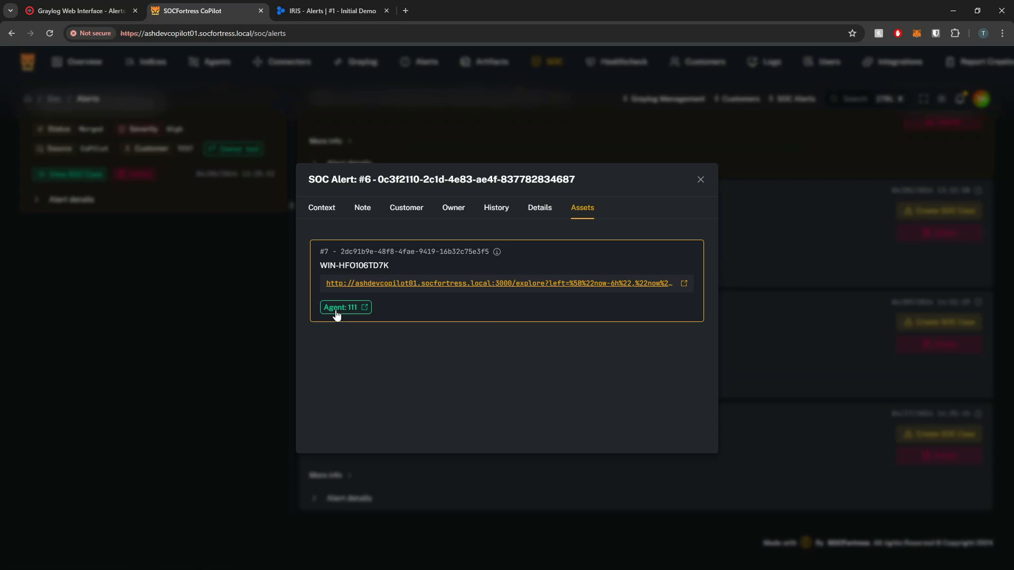
Step: Open the page of agent 111 from the alert's asset and look through its quarantine options, cases and alerts
left_click(339, 310)
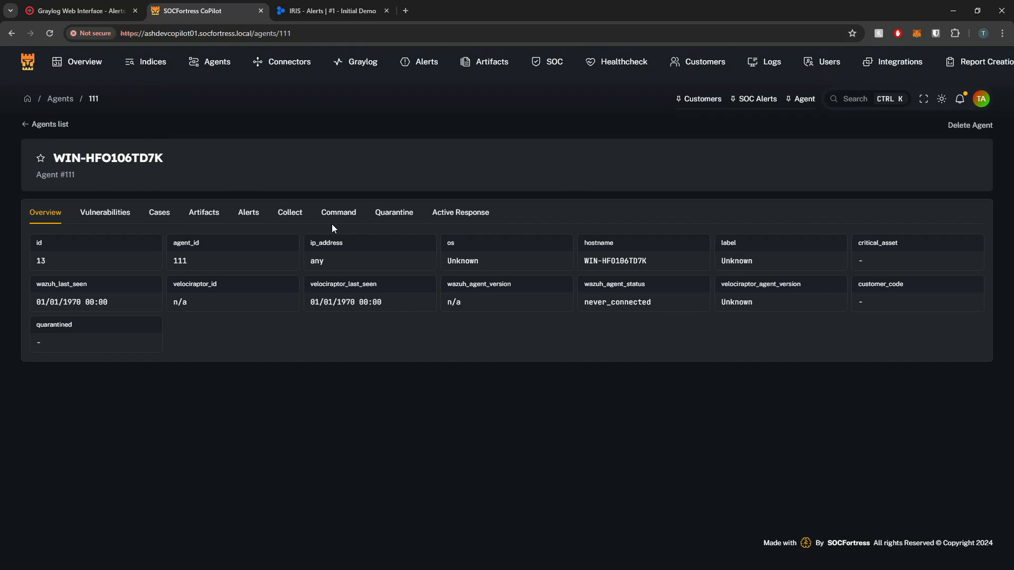
left_click(394, 212)
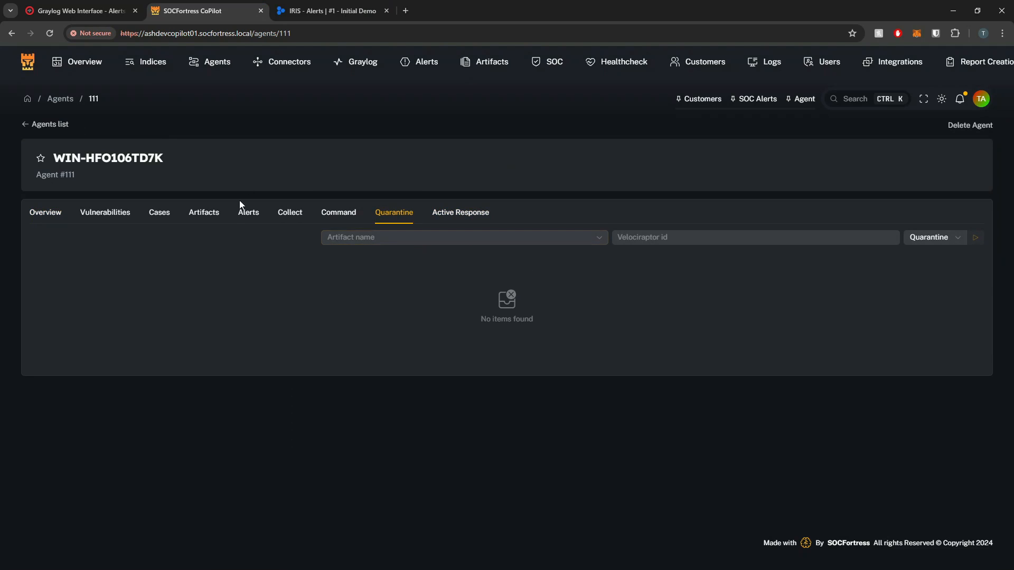
left_click(160, 214)
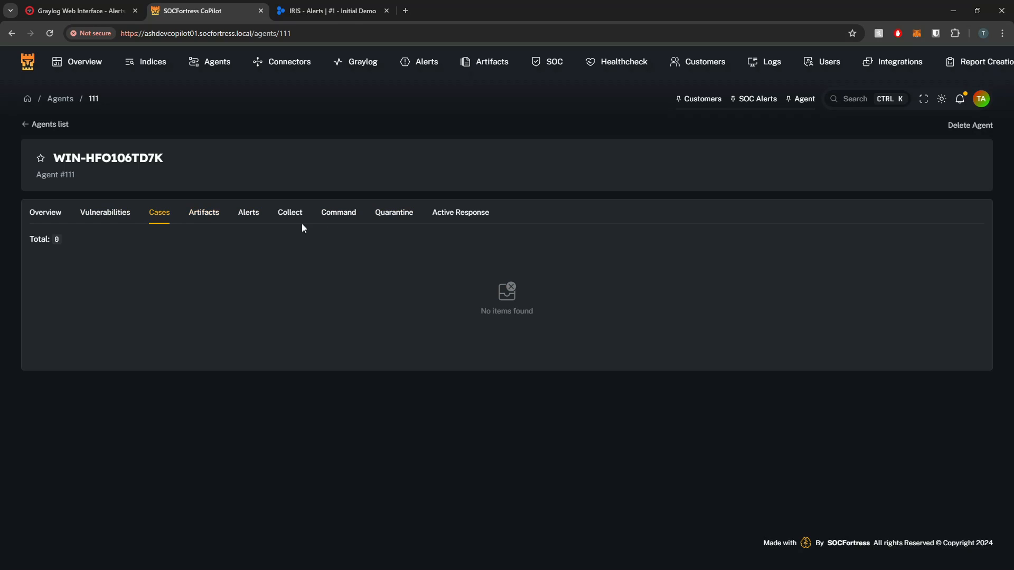
left_click(248, 212)
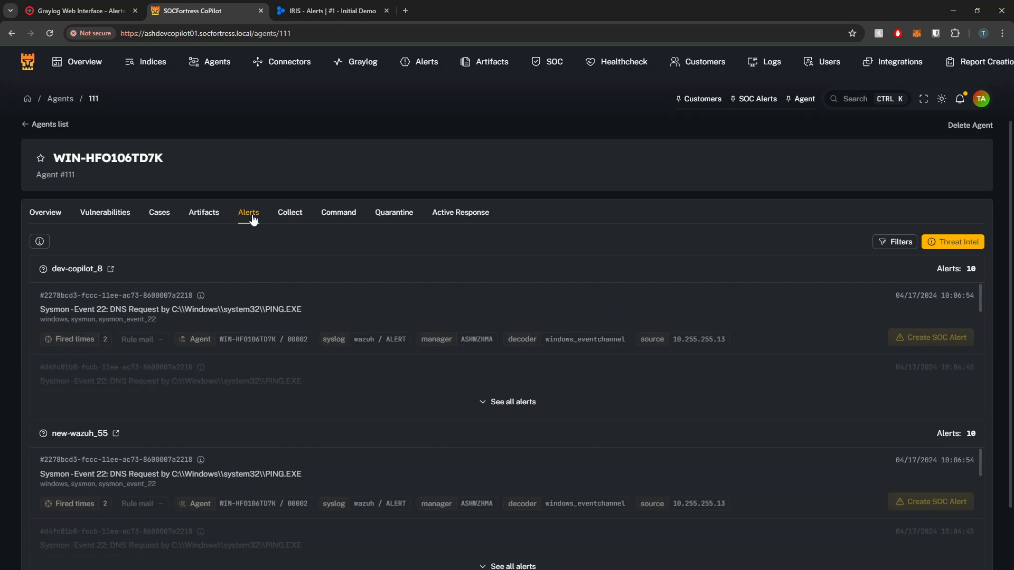
scroll(568, 343, "down", 1)
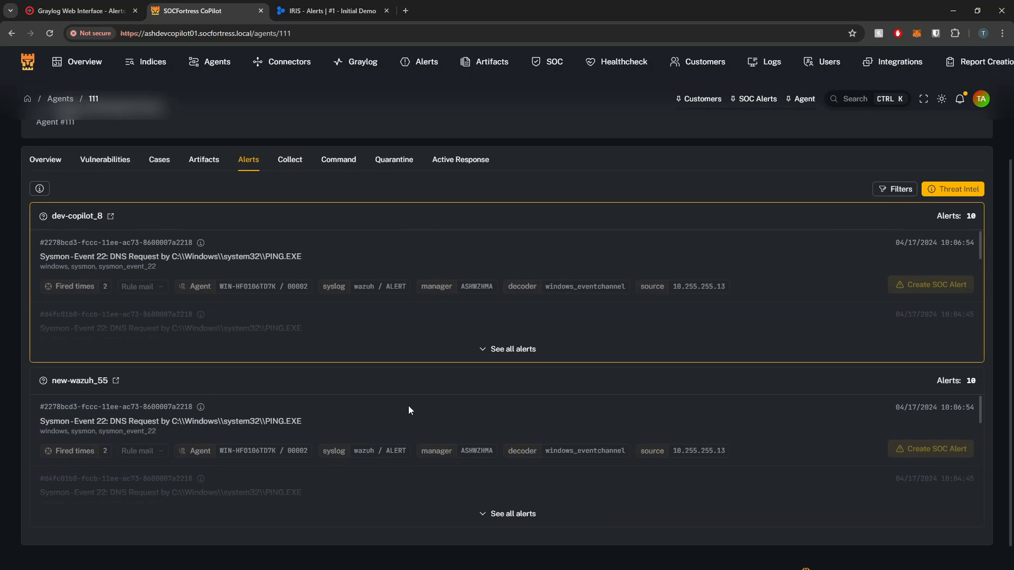
scroll(370, 338, "up", 1)
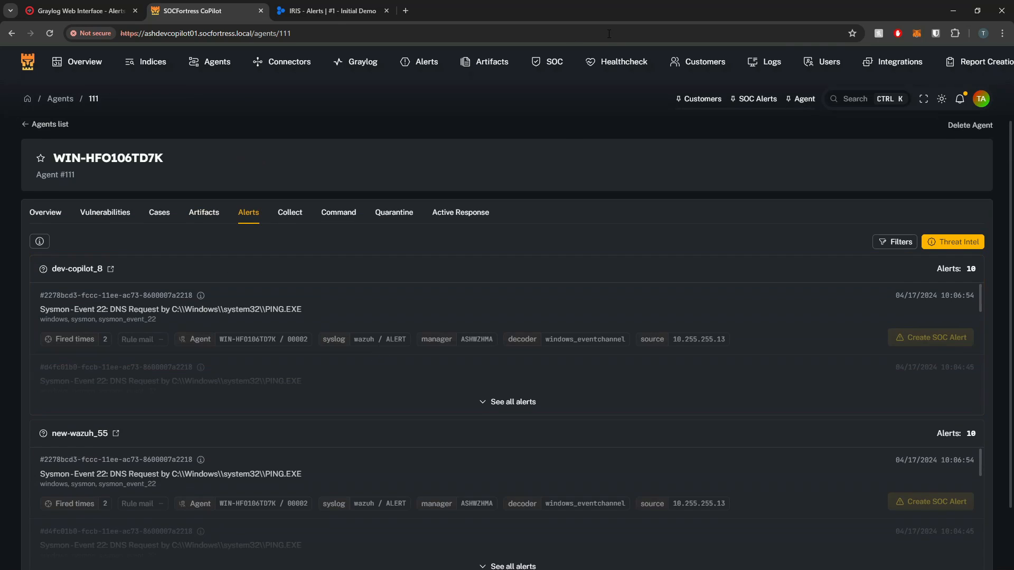
Step: Go back to the SOC alerts list and create a SOC case from alert #6 for the PING.EXE DNS request
mouse_move(547, 62)
left_click(545, 90)
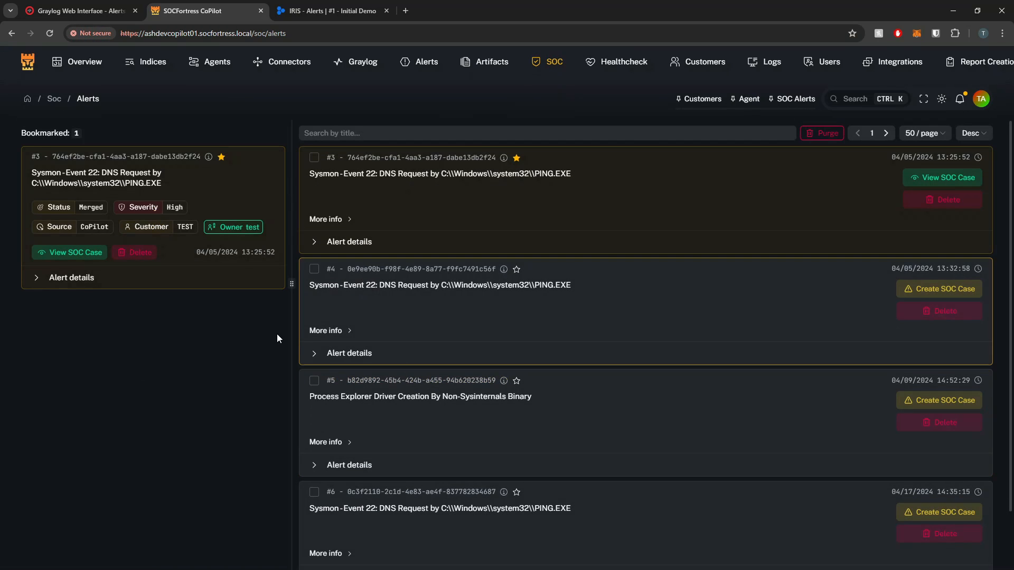
scroll(338, 333, "down", 2)
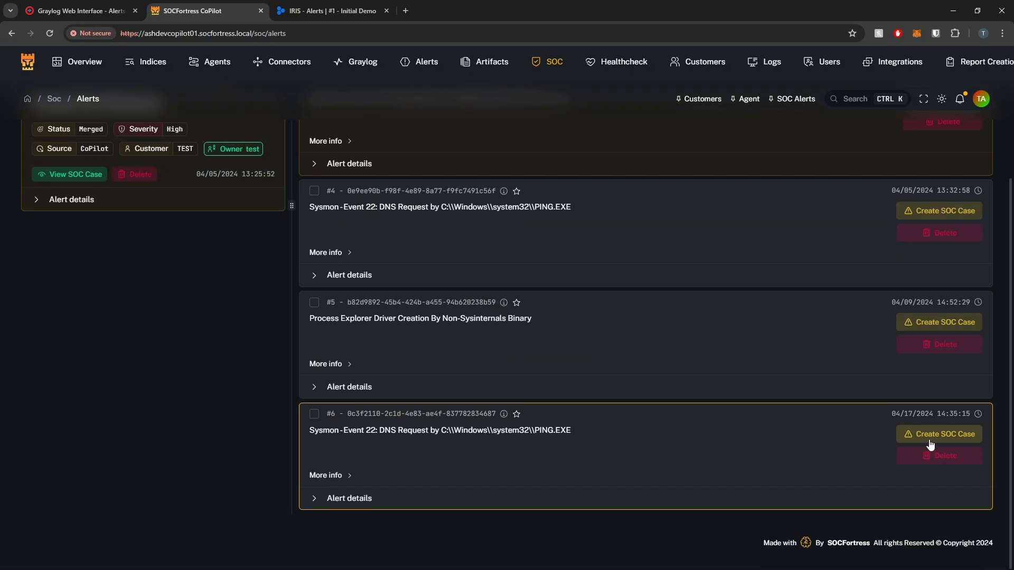
left_click(946, 434)
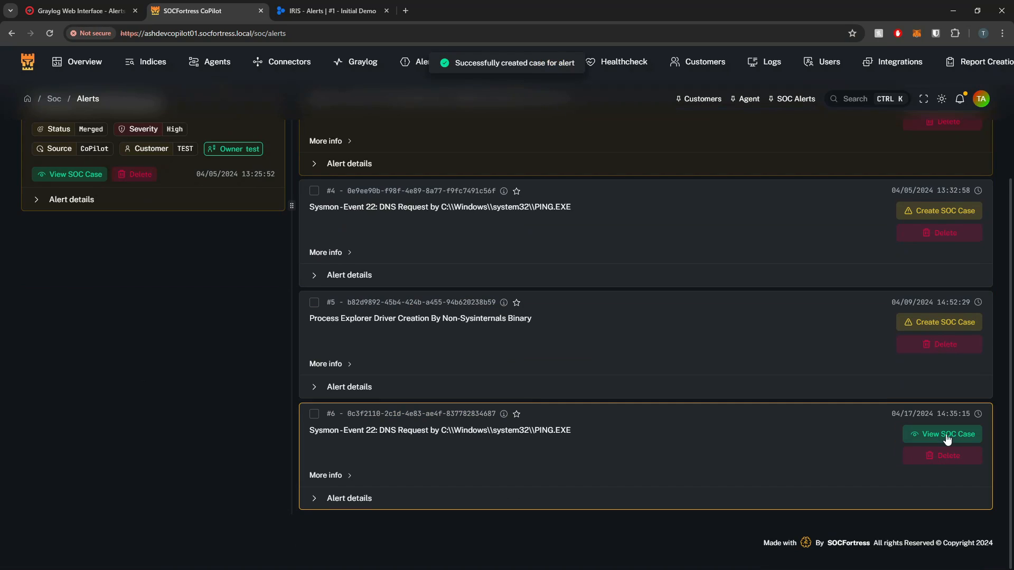
Step: Switch to IRIS and change the case context to #3 - Sysmon - Event 22: DNS Request by PING.EXE (copilot)
left_click(328, 10)
left_click(186, 62)
left_click(357, 124)
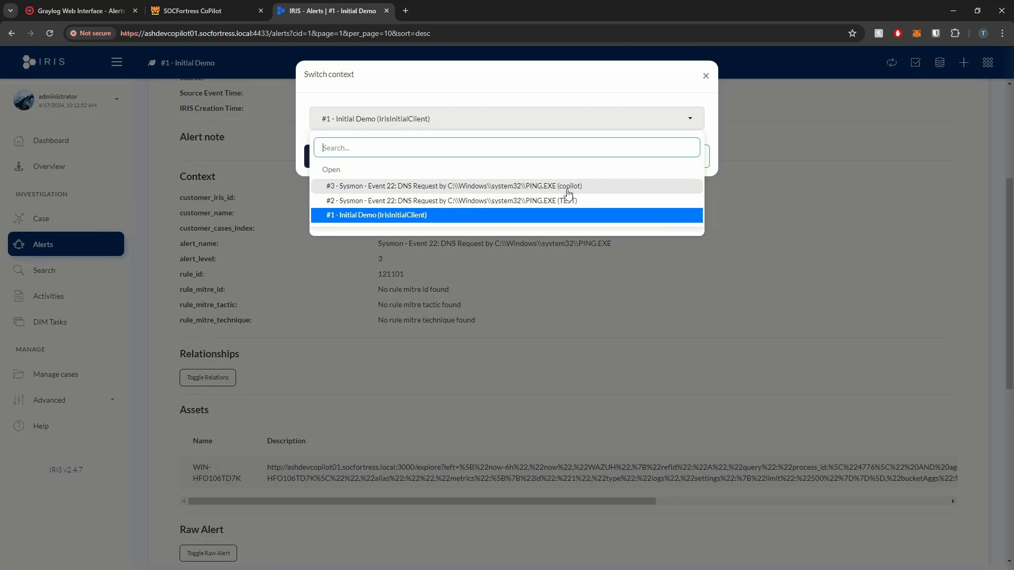
left_click(567, 190)
left_click(693, 158)
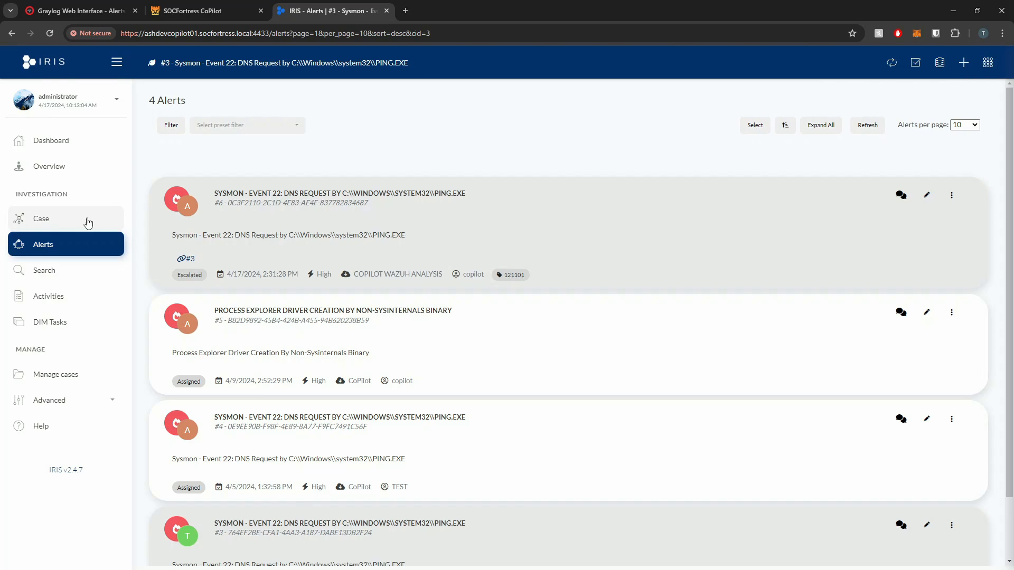
Step: Open case #3 in IRIS and examine its summary and listed assets
left_click(88, 223)
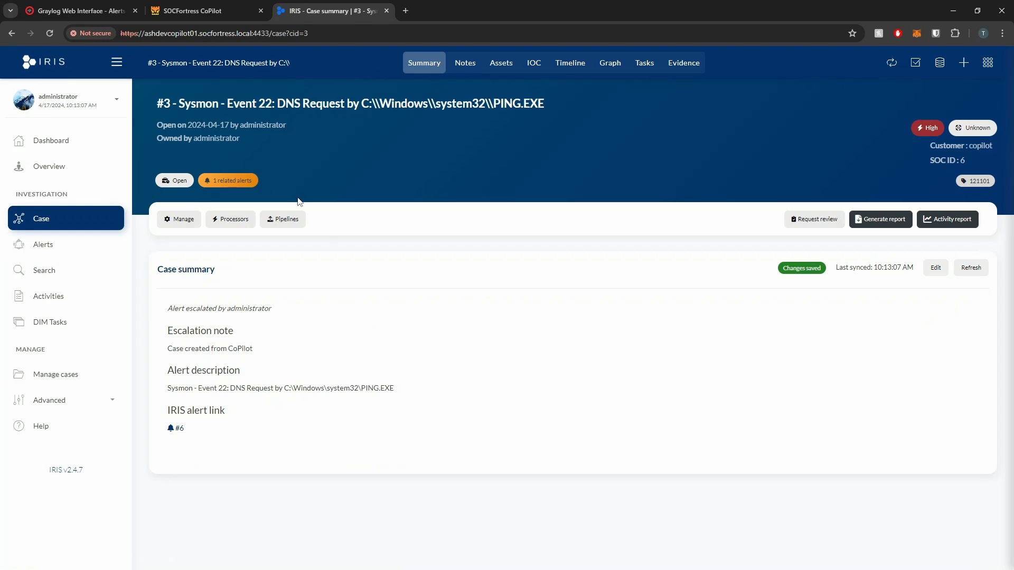
left_click(499, 63)
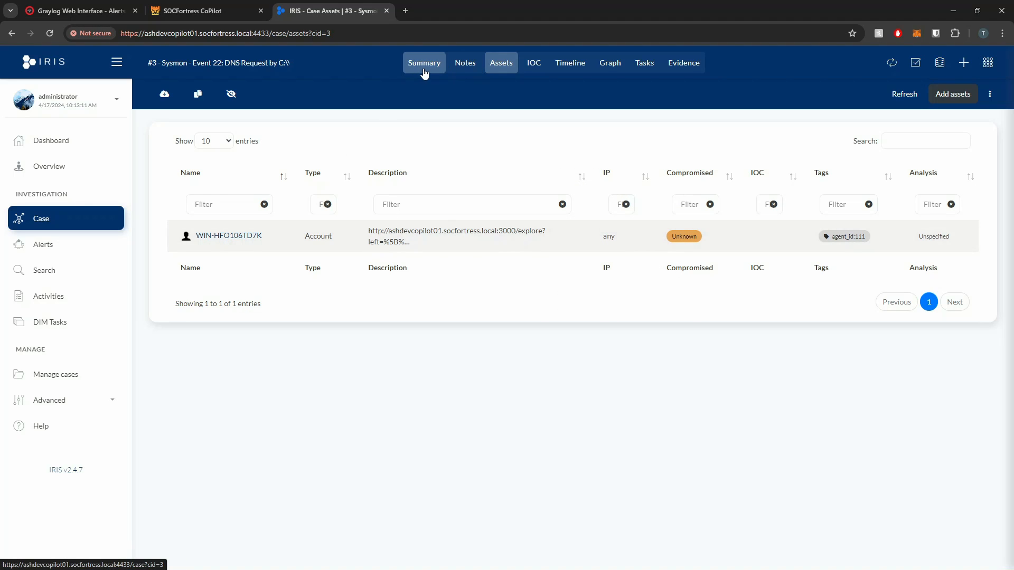
Step: Switch to CoPilot, open the SOC cases list and view the info of case #3 for the PING.EXE DNS request
left_click(190, 10)
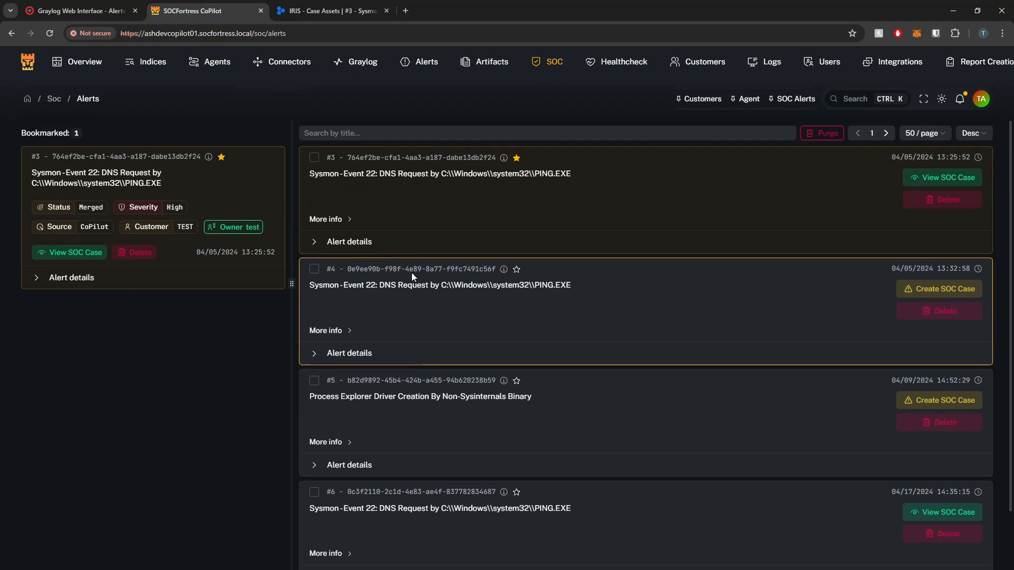
scroll(645, 306, "down", 3)
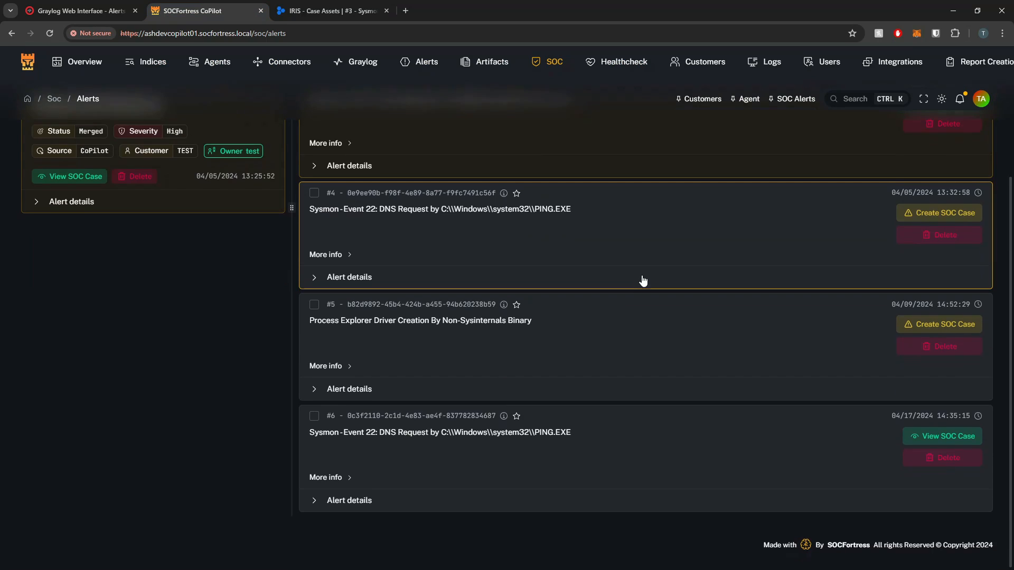
scroll(642, 280, "up", 3)
mouse_move(552, 62)
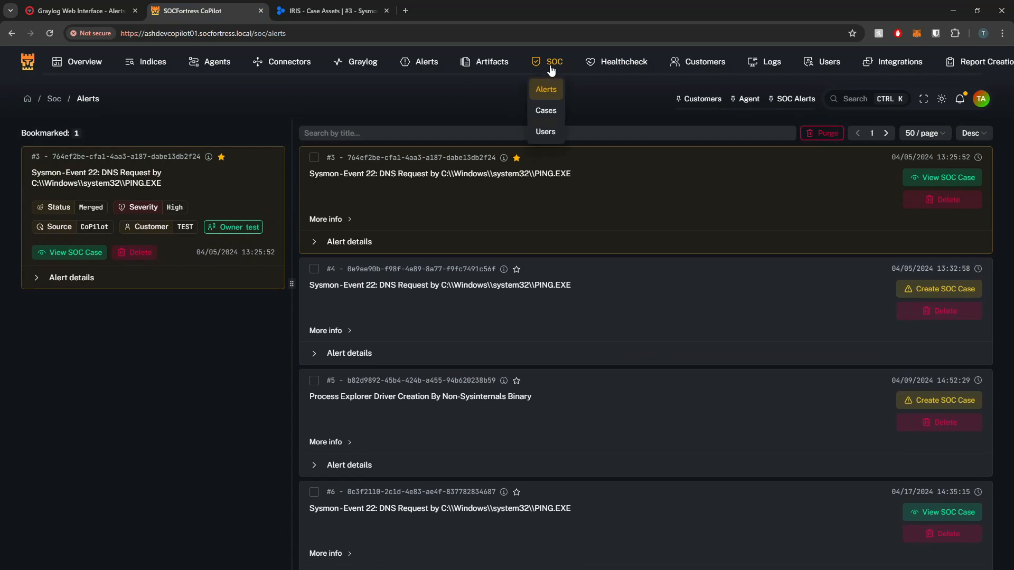
left_click(547, 110)
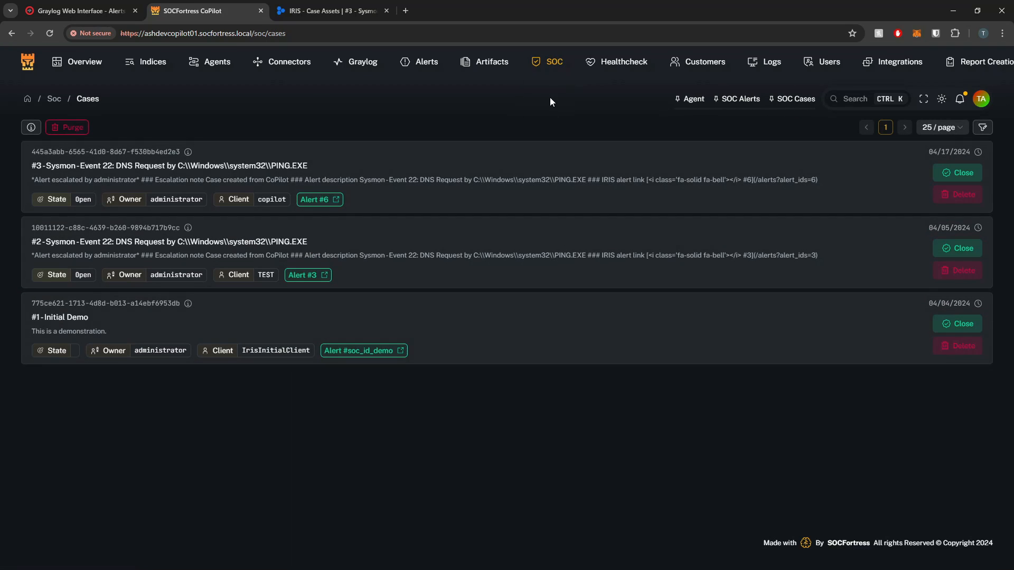
left_click(159, 151)
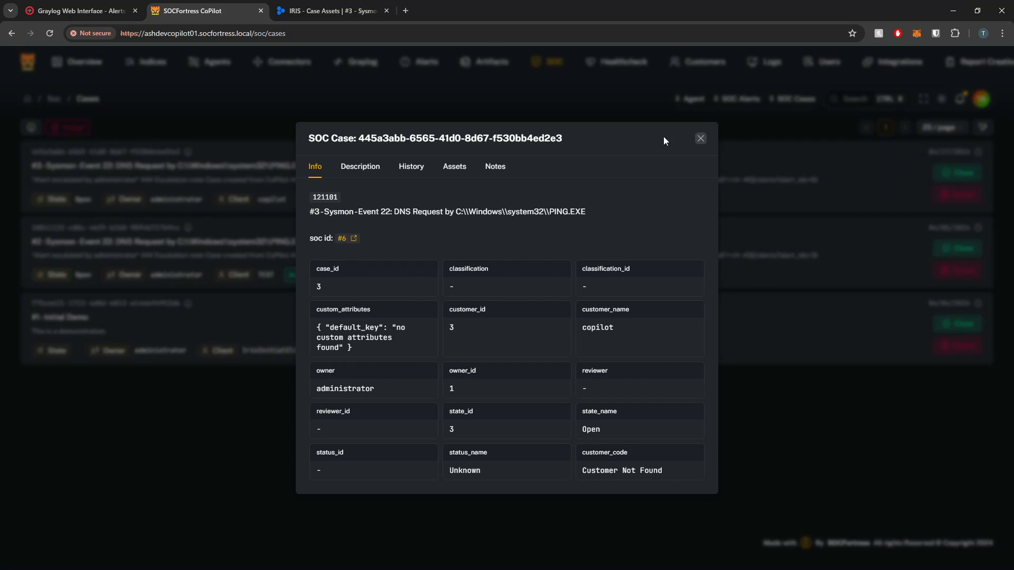
left_click(700, 139)
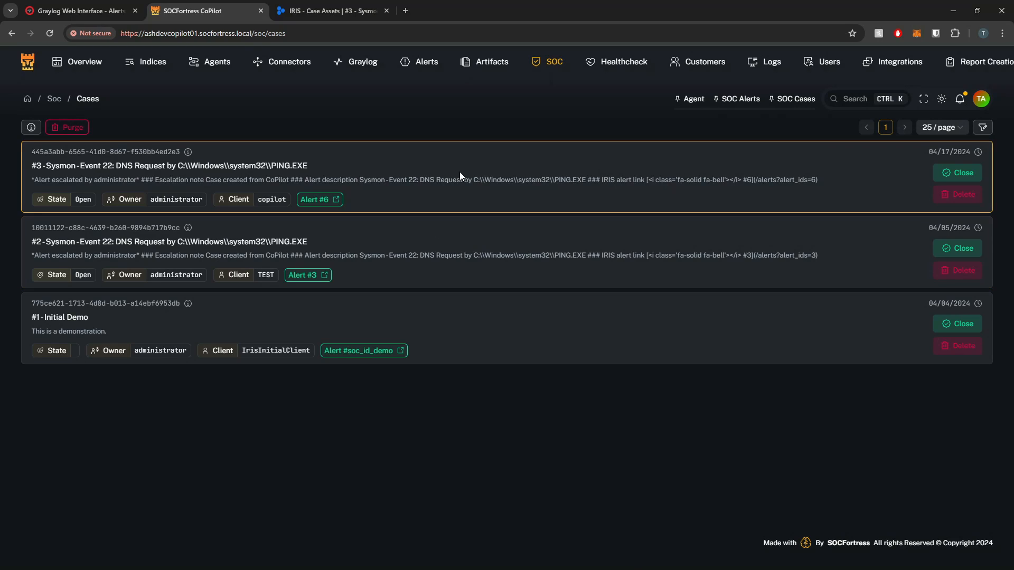
Step: Return to the SOC alerts list and look through the alerts with their SOC case options
mouse_move(554, 66)
left_click(546, 95)
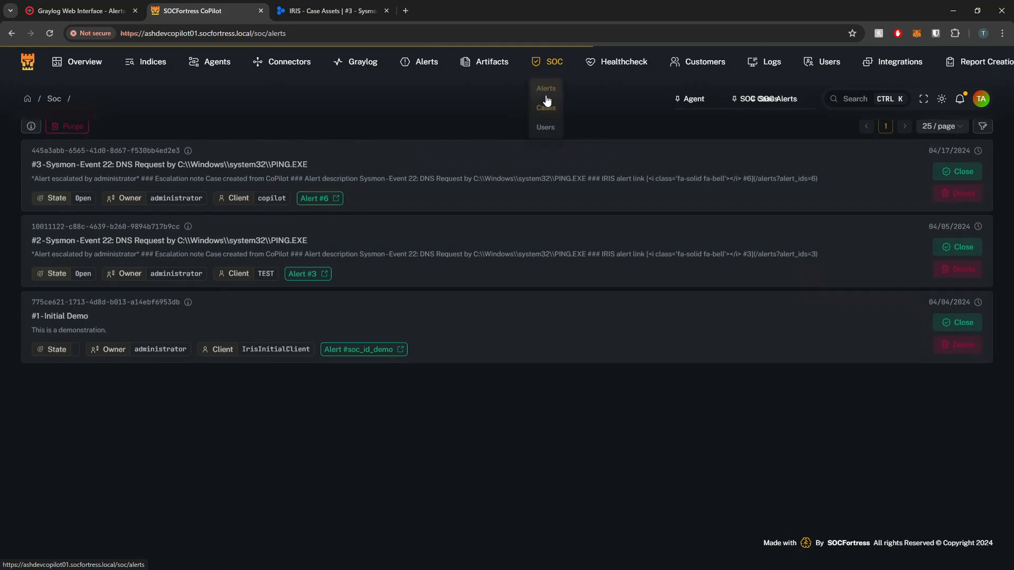
scroll(731, 320, "down", 2)
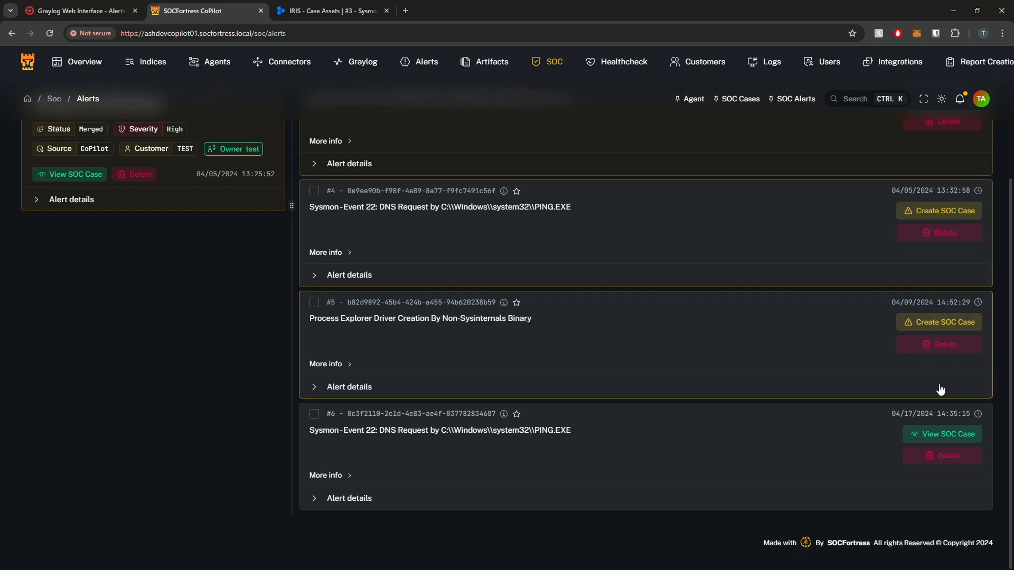
scroll(826, 325, "up", 3)
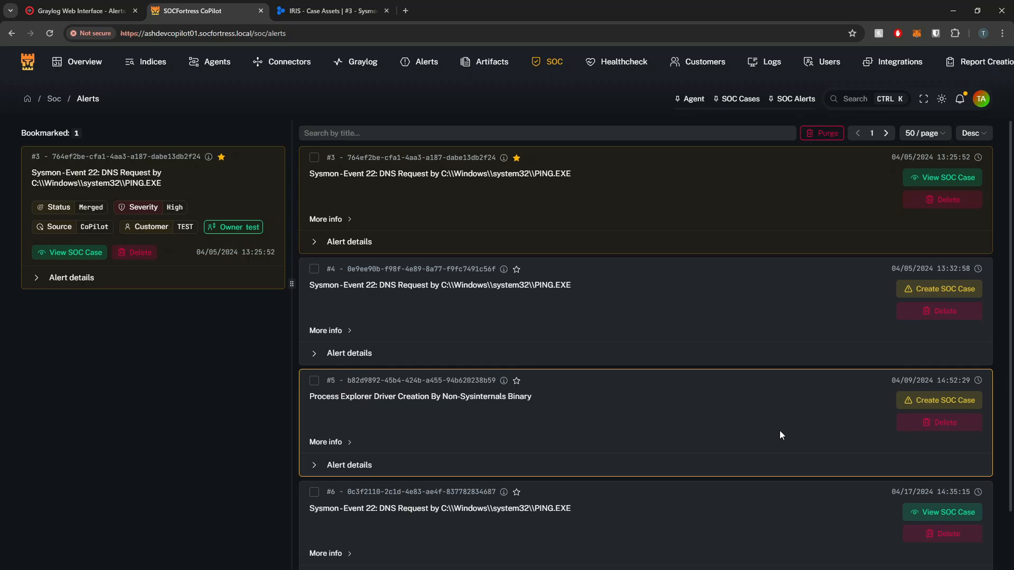
Step: Switch to IRIS and open asset WIN-HFO106TD7K of case #3 to examine its agent_id tag and description link
left_click(323, 11)
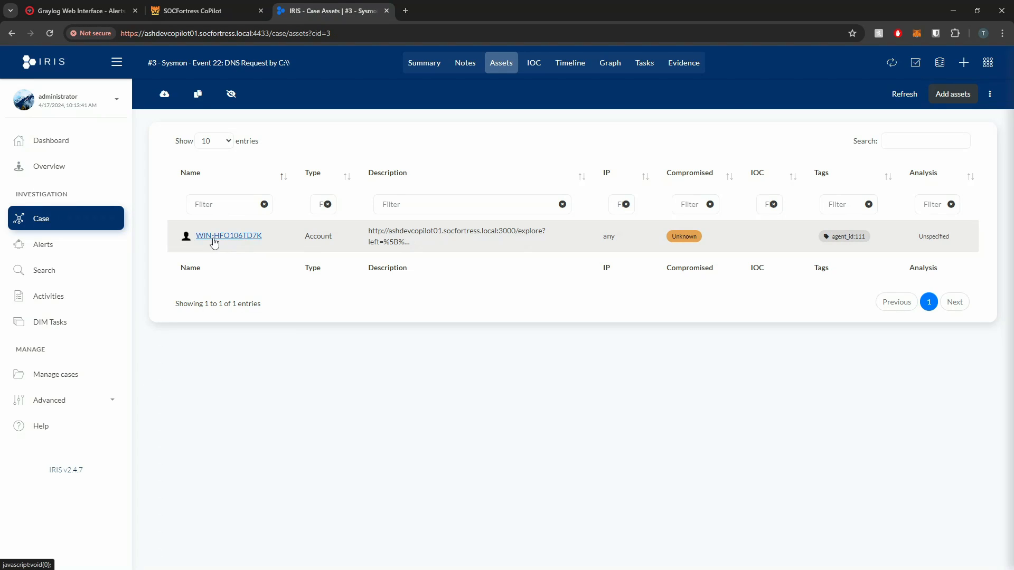
left_click(214, 236)
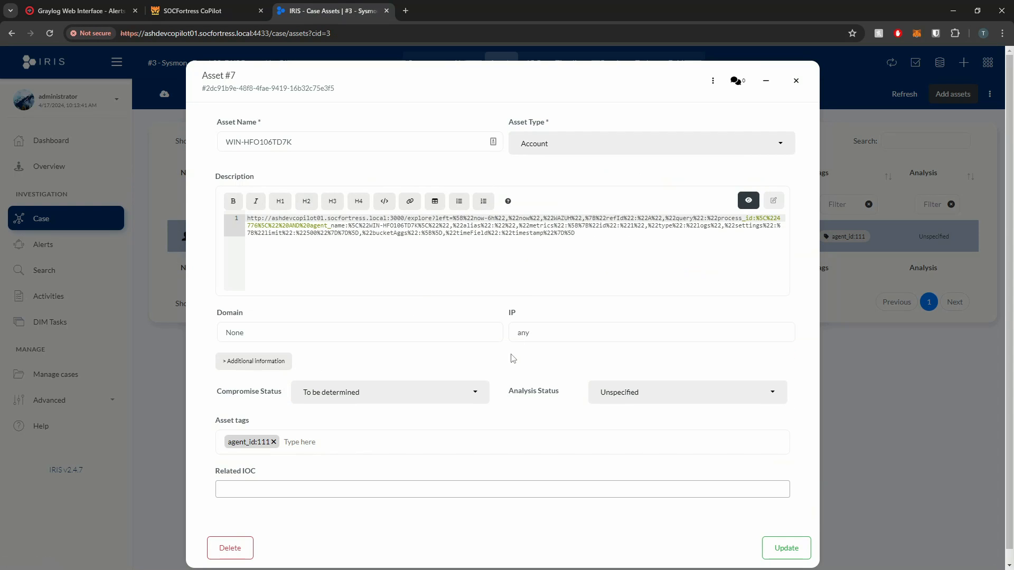
left_click_drag(233, 446, 275, 446)
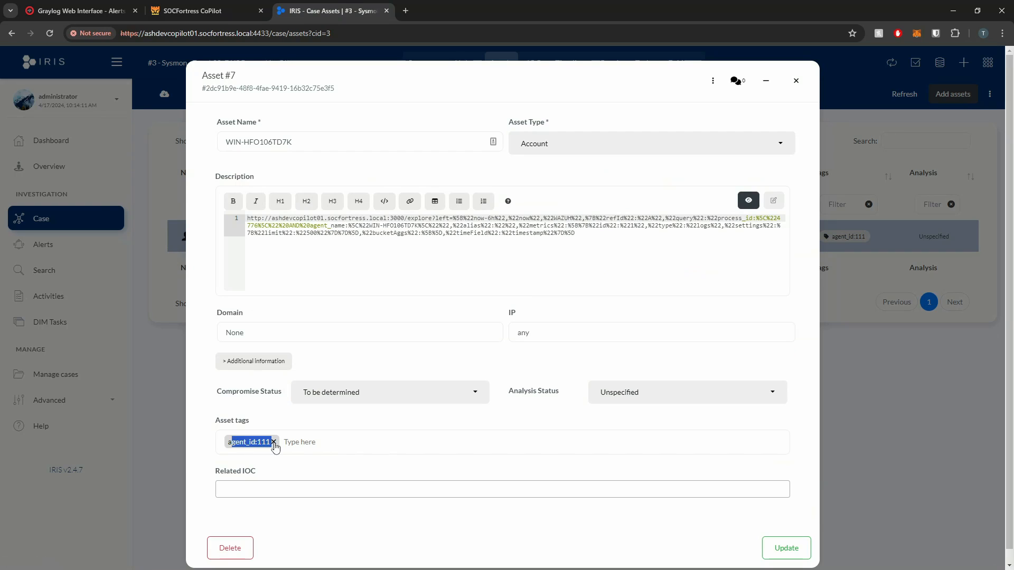
left_click(271, 448)
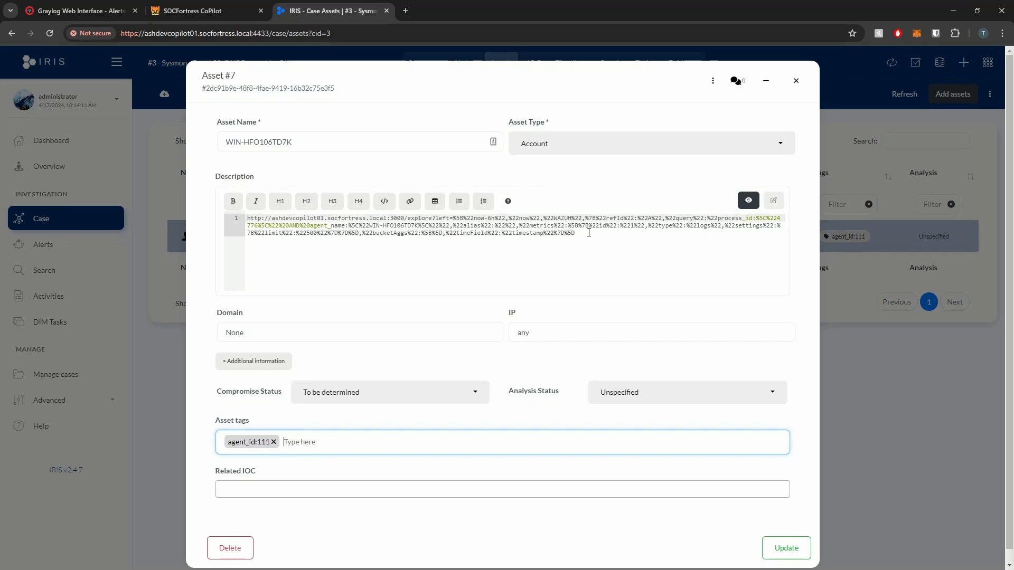
left_click_drag(589, 233, 217, 221)
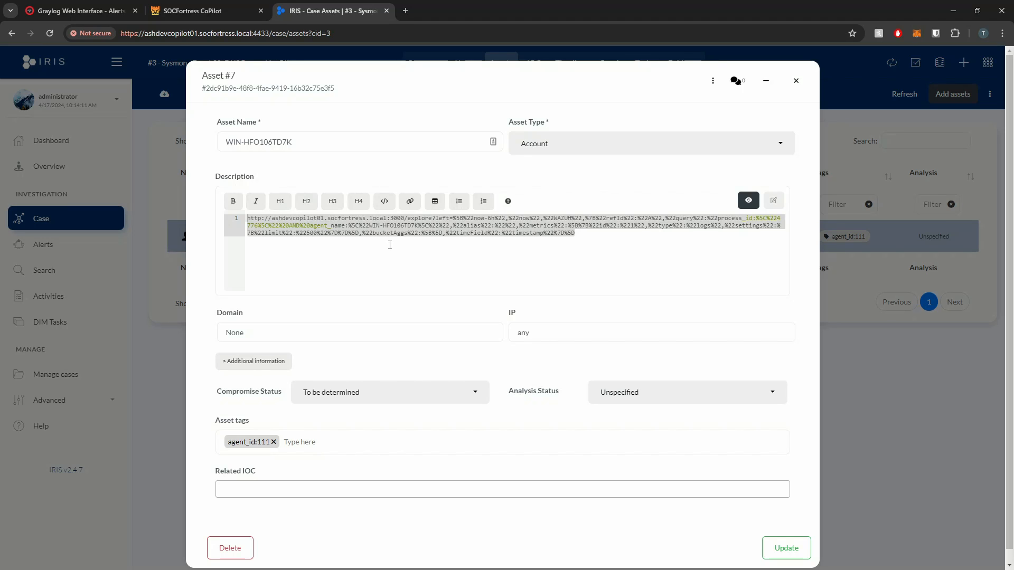
scroll(422, 388, "down", 1)
Step: Review the summary of case #3 in IRIS and switch back to the SOC alerts list in CoPilot
left_click(429, 64)
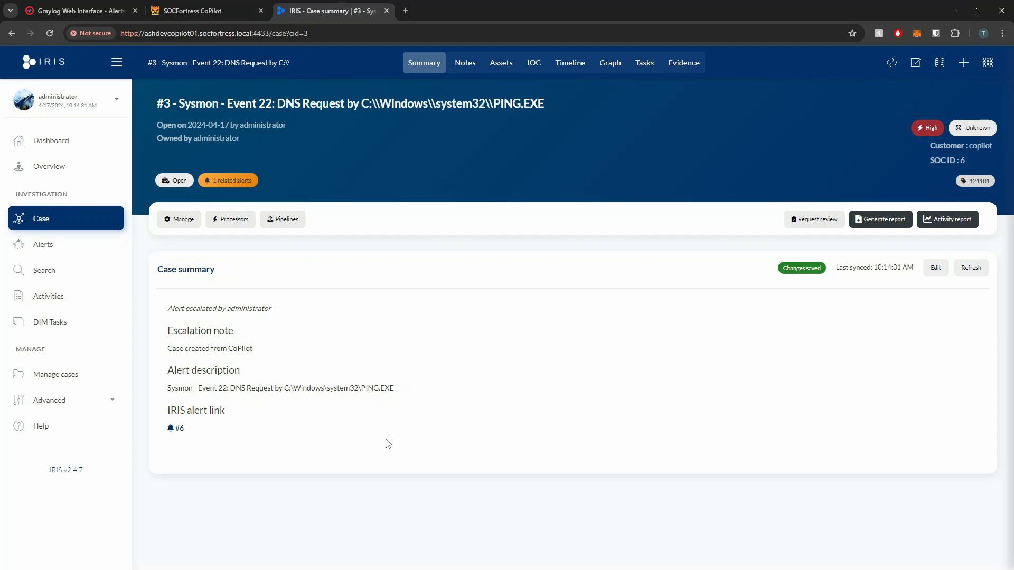
left_click(185, 19)
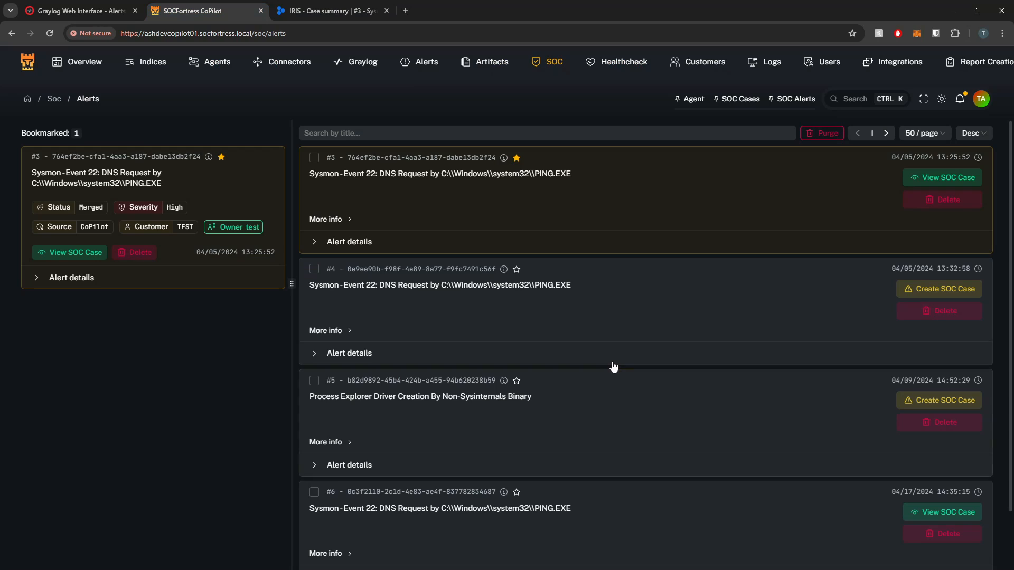